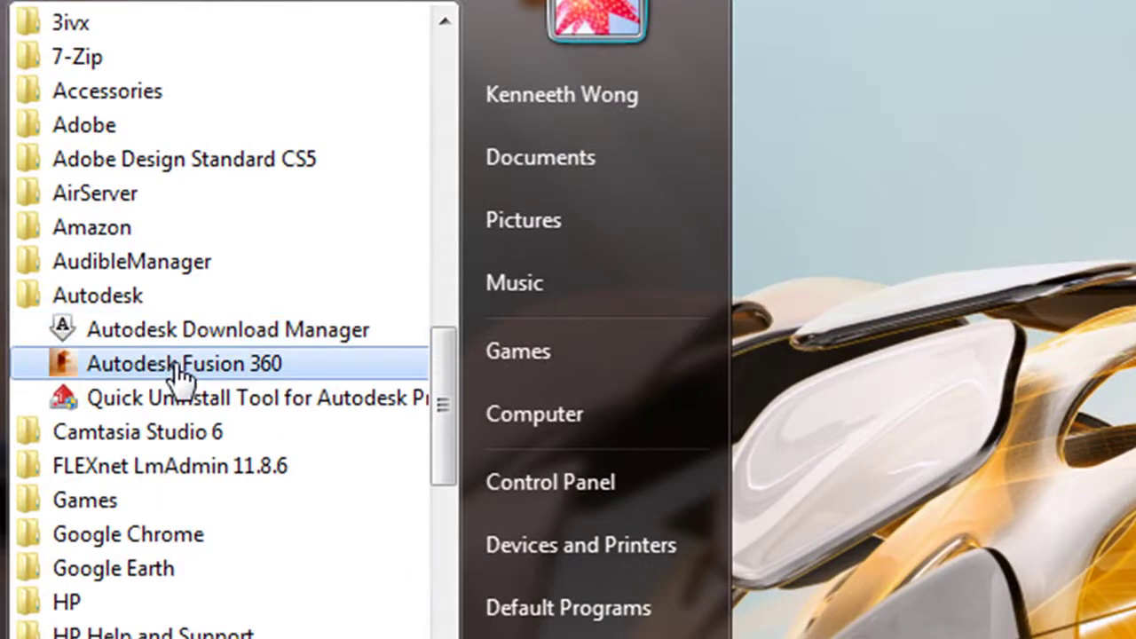
# - Launch Autodesk Fusion 360 and view the Engine model from several angles
pyautogui.click(182, 365)
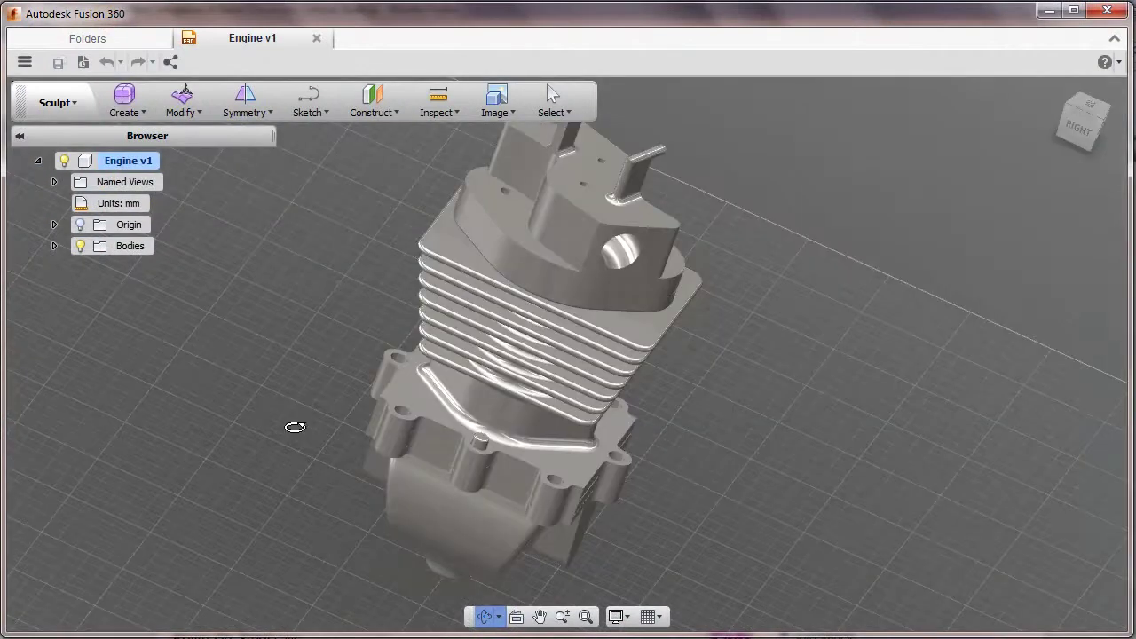
pyautogui.moveTo(295, 427); pyautogui.dragTo(637, 427)
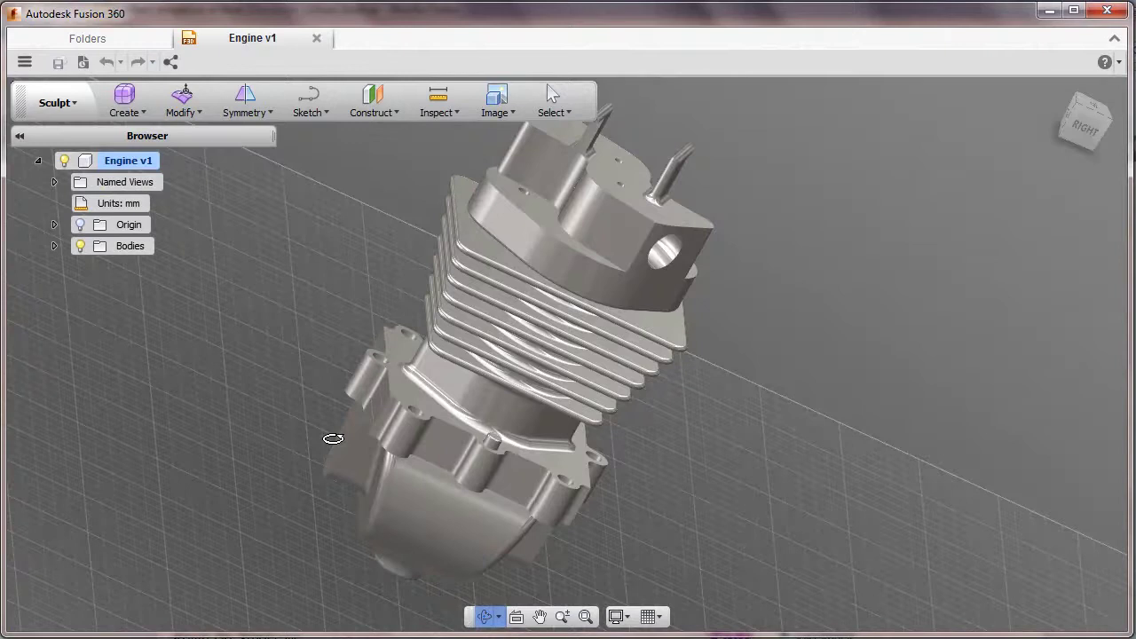
pyautogui.moveTo(333, 439); pyautogui.dragTo(330, 523)
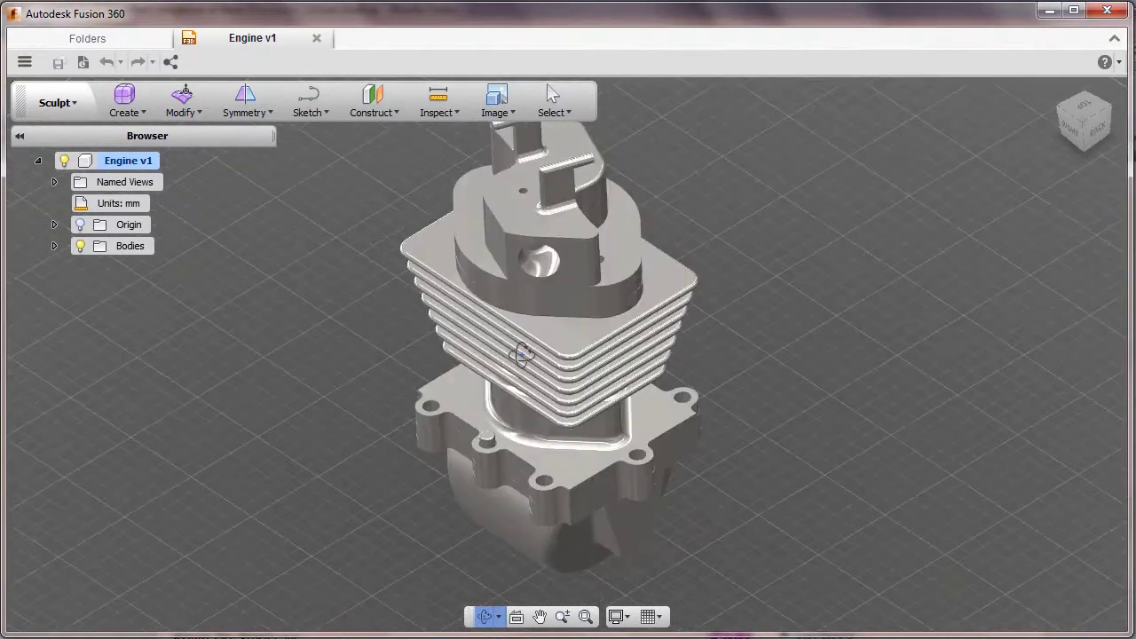
pyautogui.moveTo(527, 352); pyautogui.dragTo(539, 347)
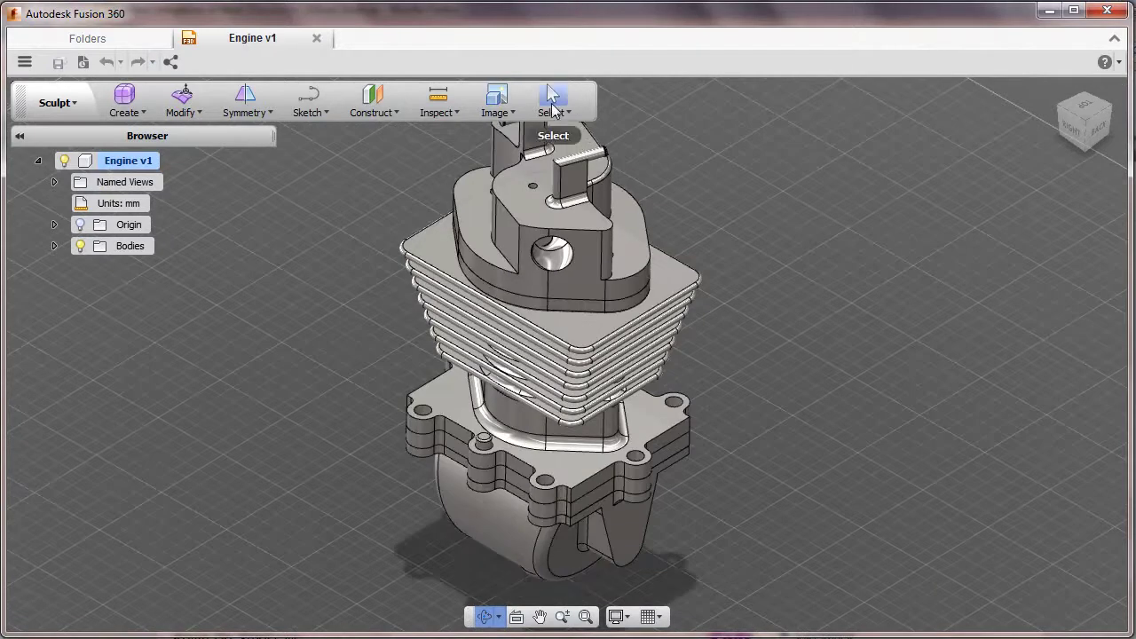
pyautogui.click(553, 102)
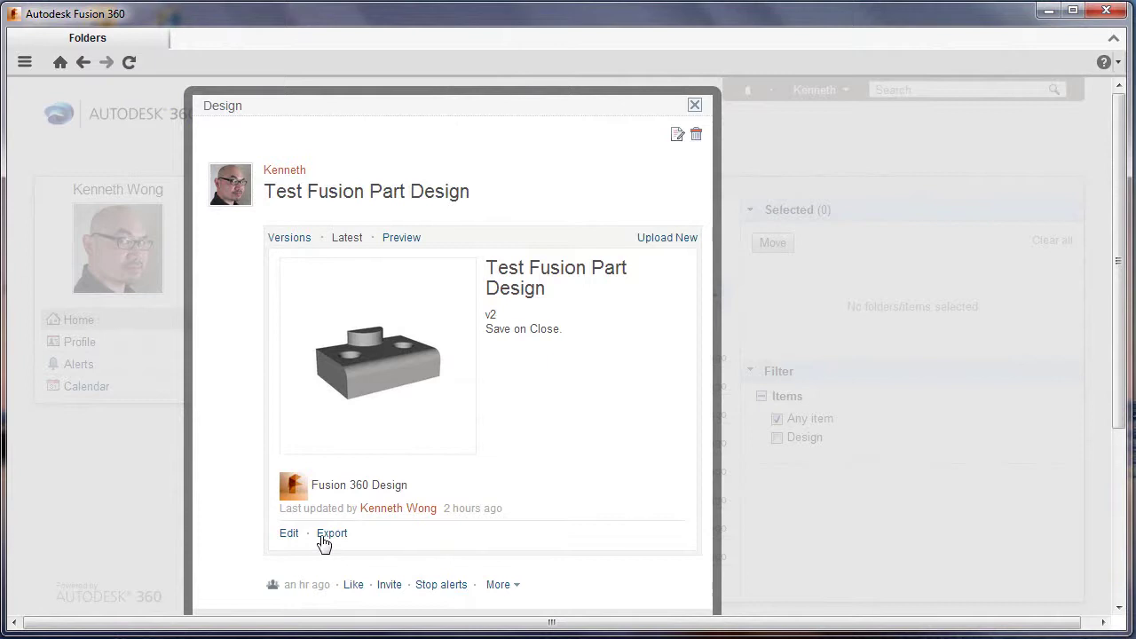
# - Review the extra actions and post types available for the Test Fusion Part Design item
pyautogui.click(516, 590)
pyautogui.scroll(-2, 652, 485)
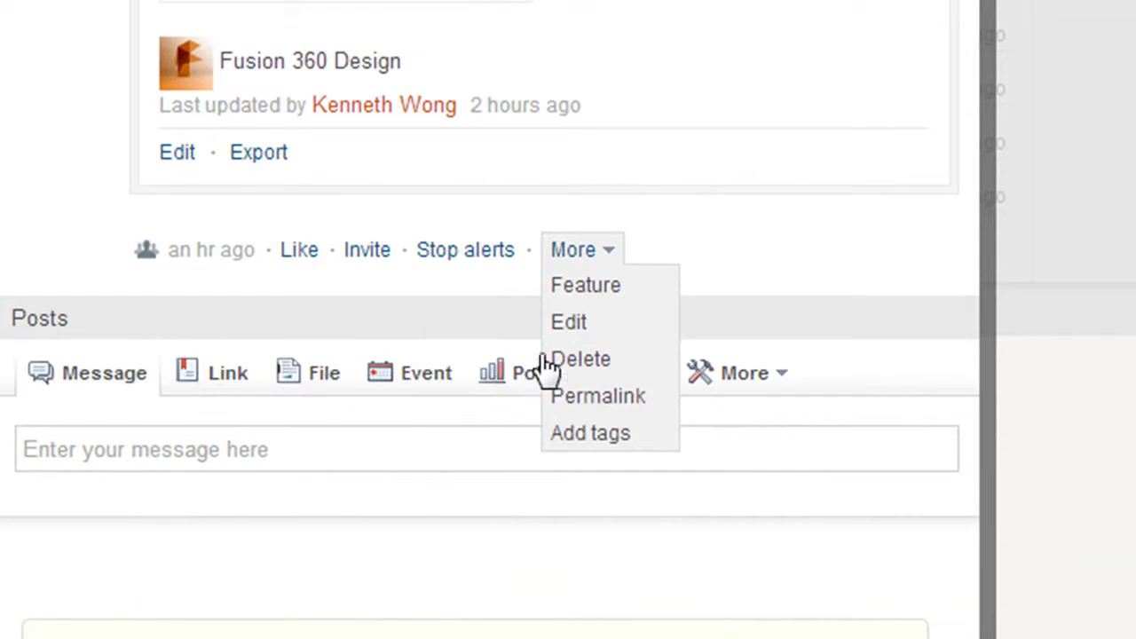
pyautogui.click(787, 385)
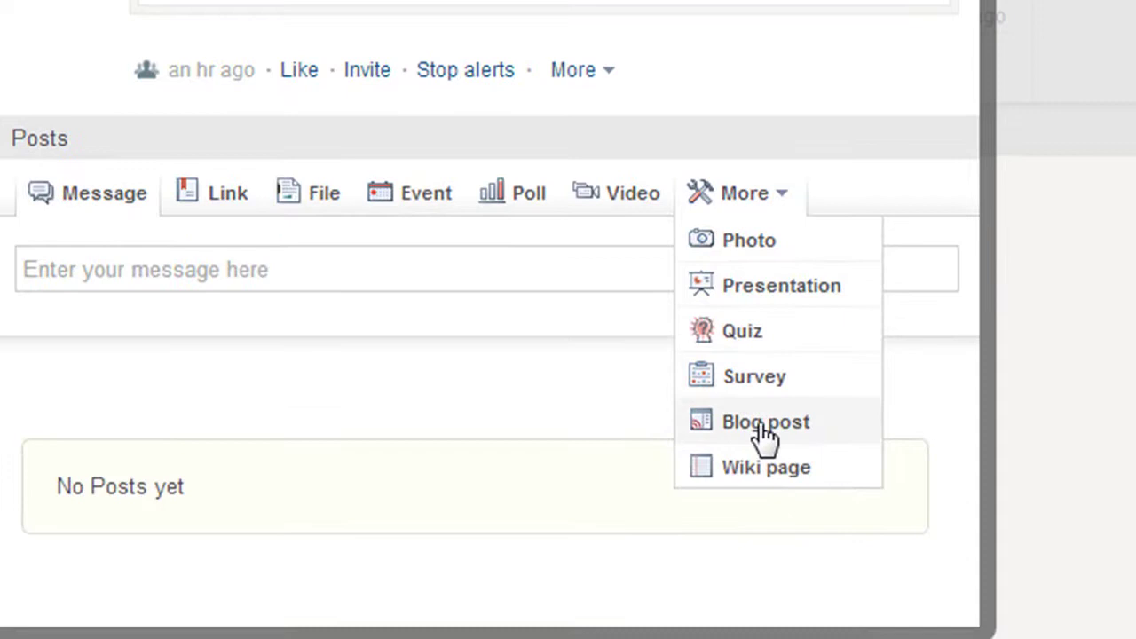
pyautogui.click(442, 273)
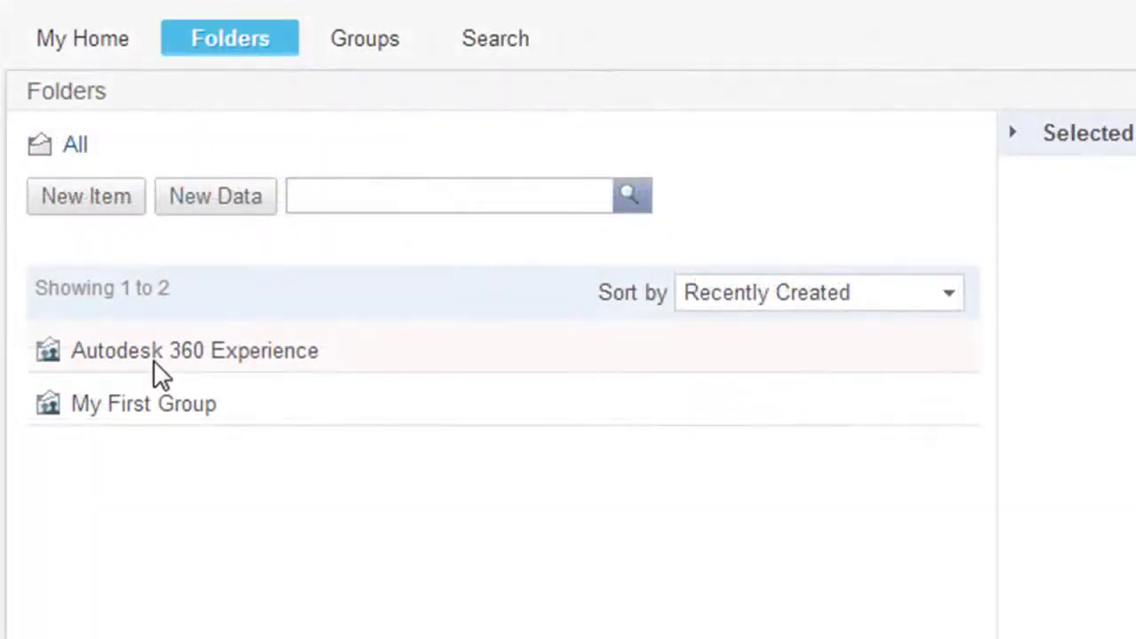
# - Open the Engine design for editing from the Designs folder of Autodesk 360 Experience
pyautogui.click(152, 355)
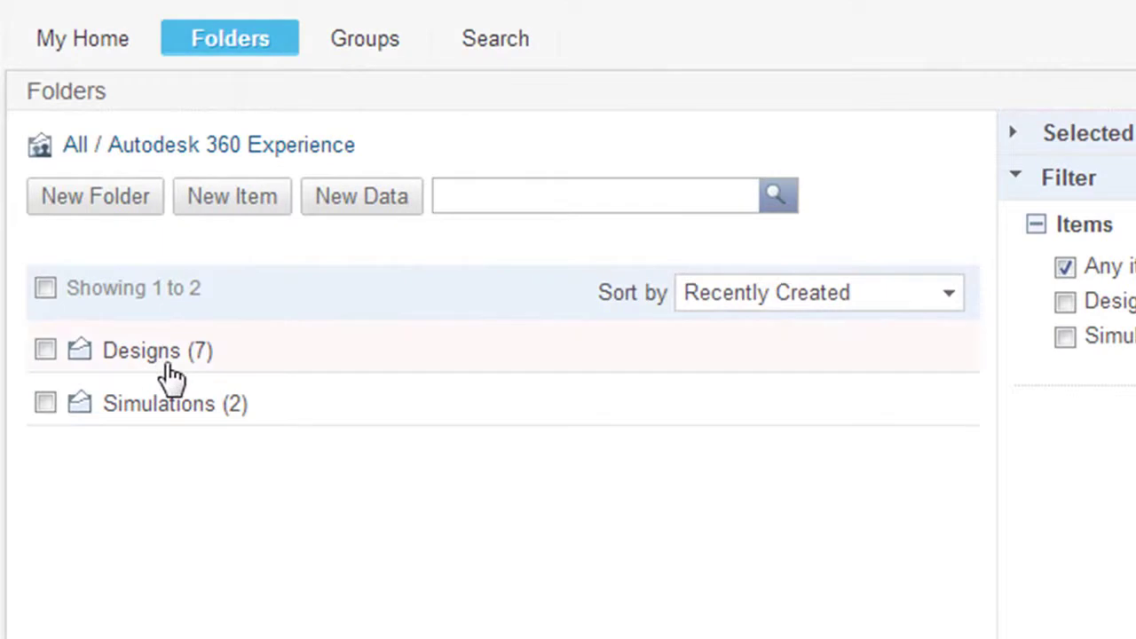
pyautogui.click(169, 380)
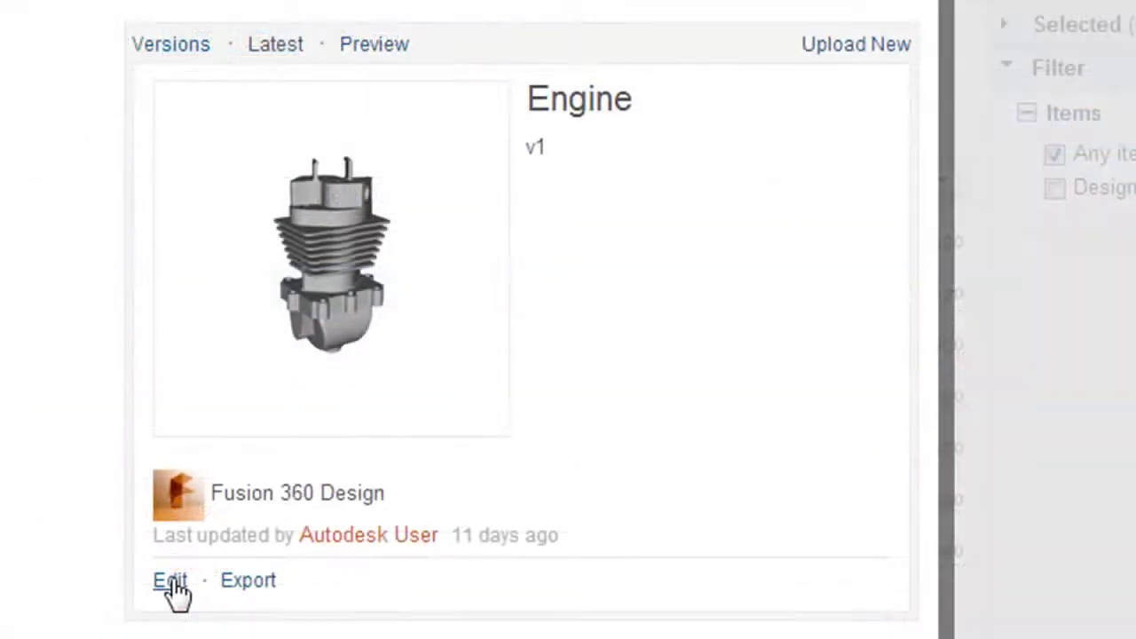
pyautogui.click(170, 579)
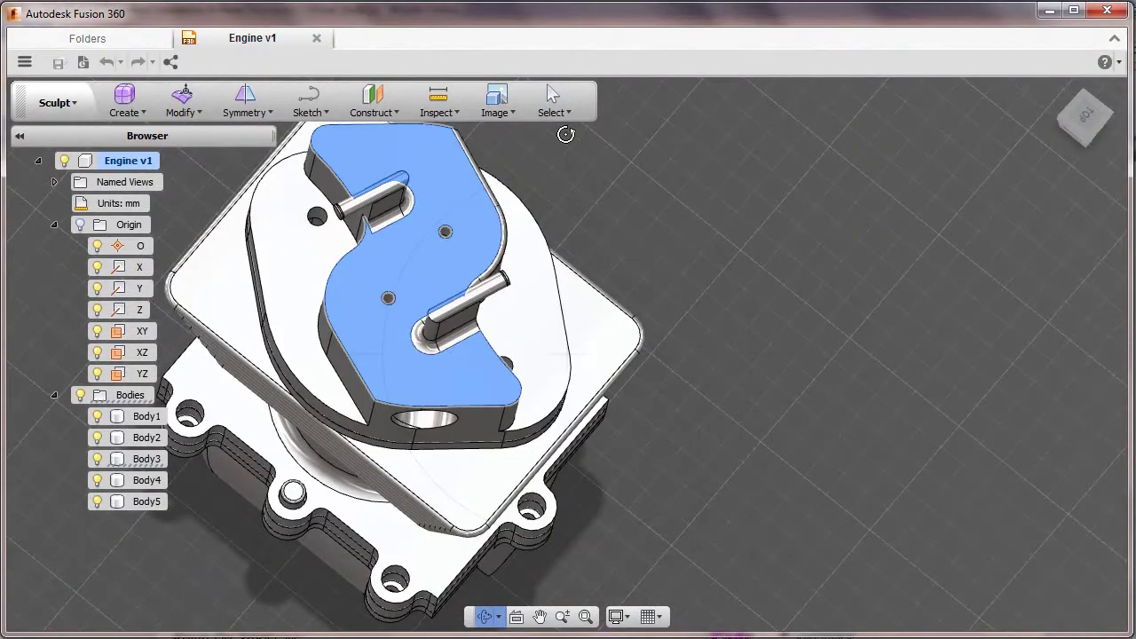
# - Sketch a 3.5 mm diameter circle on the engine head's top face, near its rounded corner
pyautogui.click(199, 120)
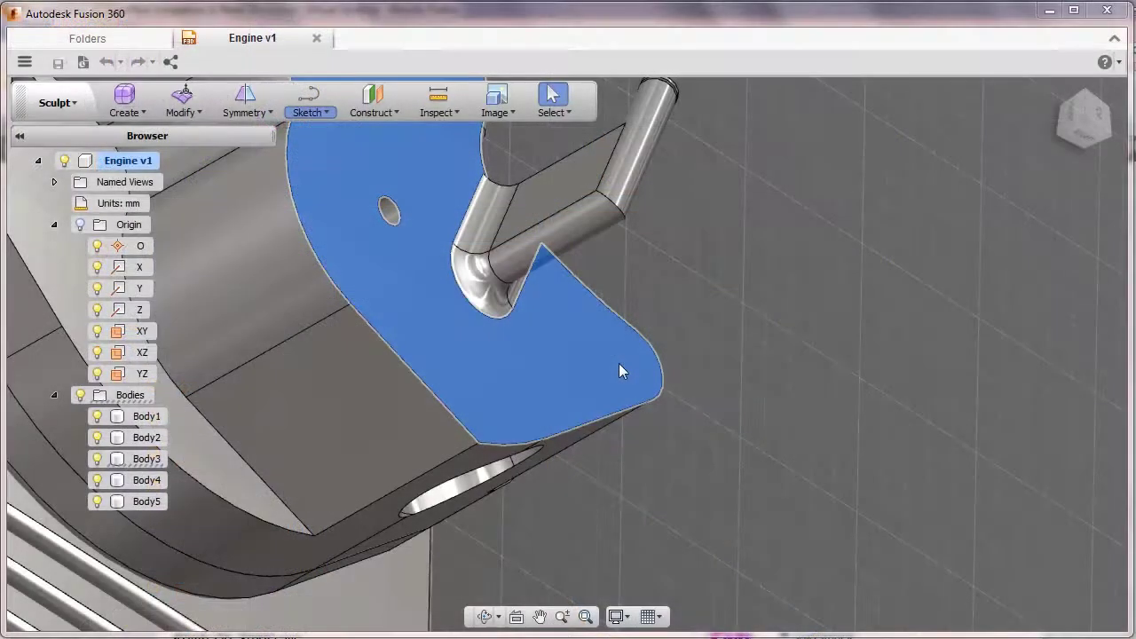
pyautogui.click(619, 370)
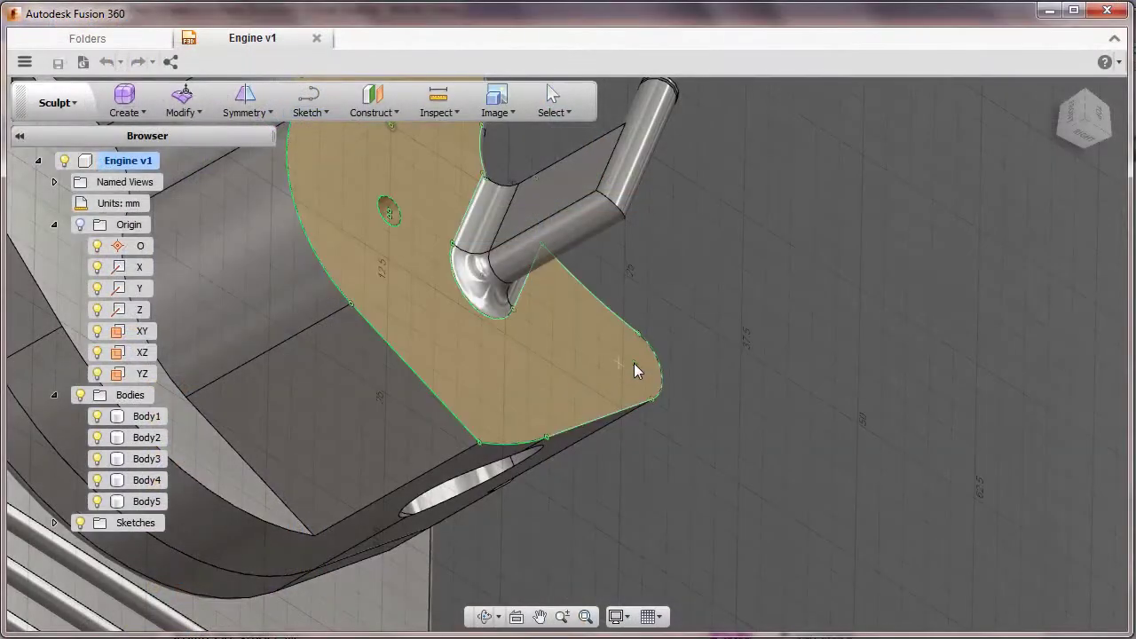
pyautogui.click(634, 363)
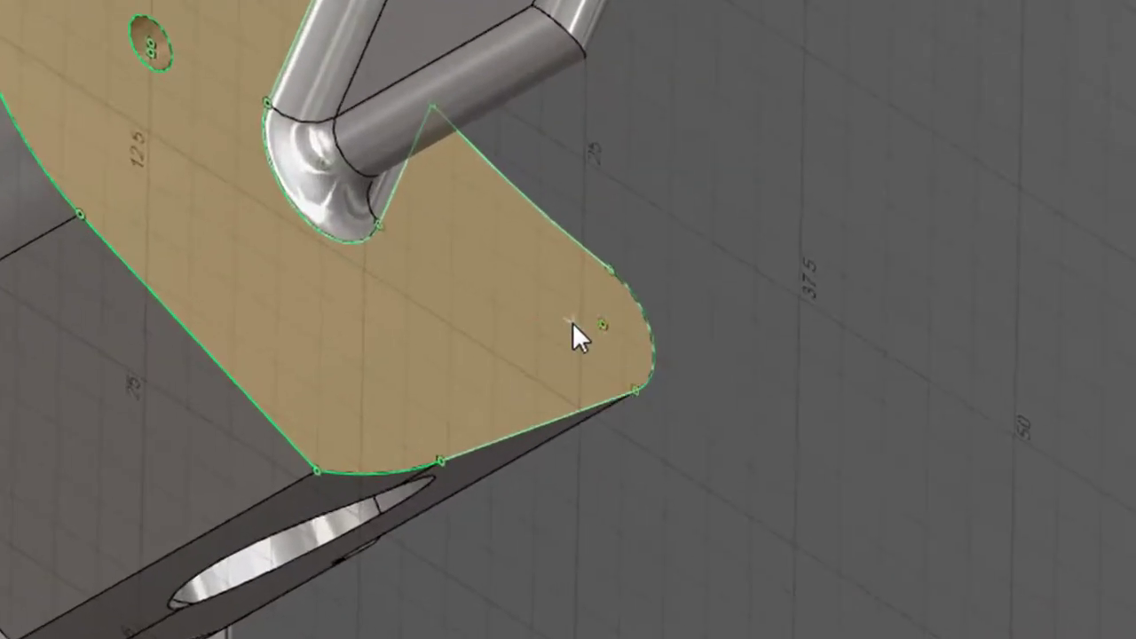
pyautogui.click(573, 323)
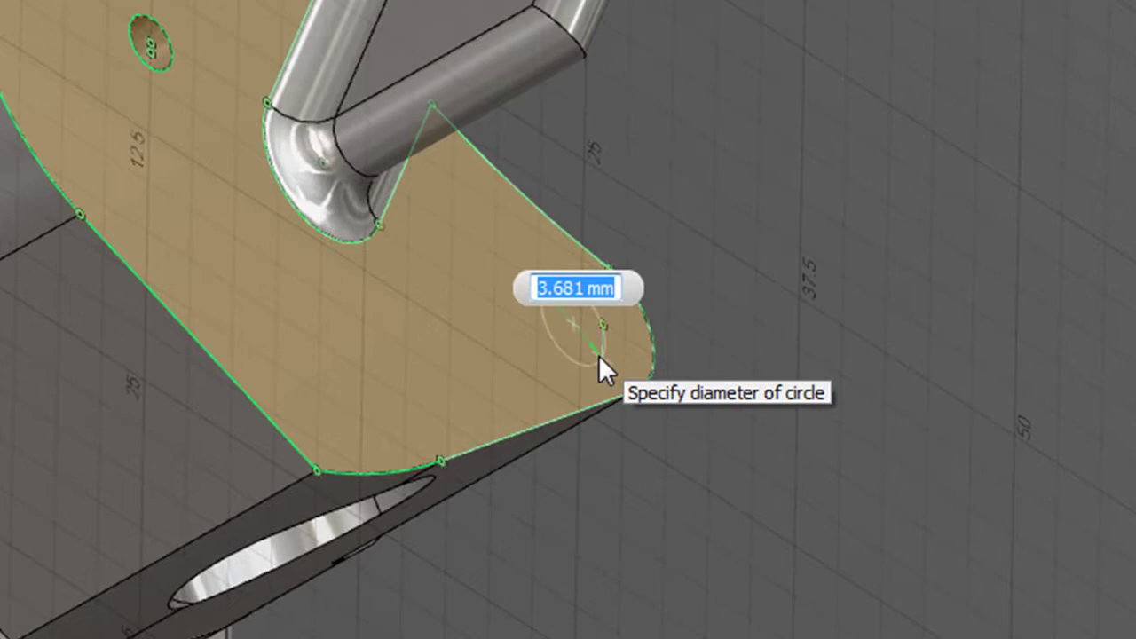
pyautogui.write('3.5')
pyautogui.press('Return')
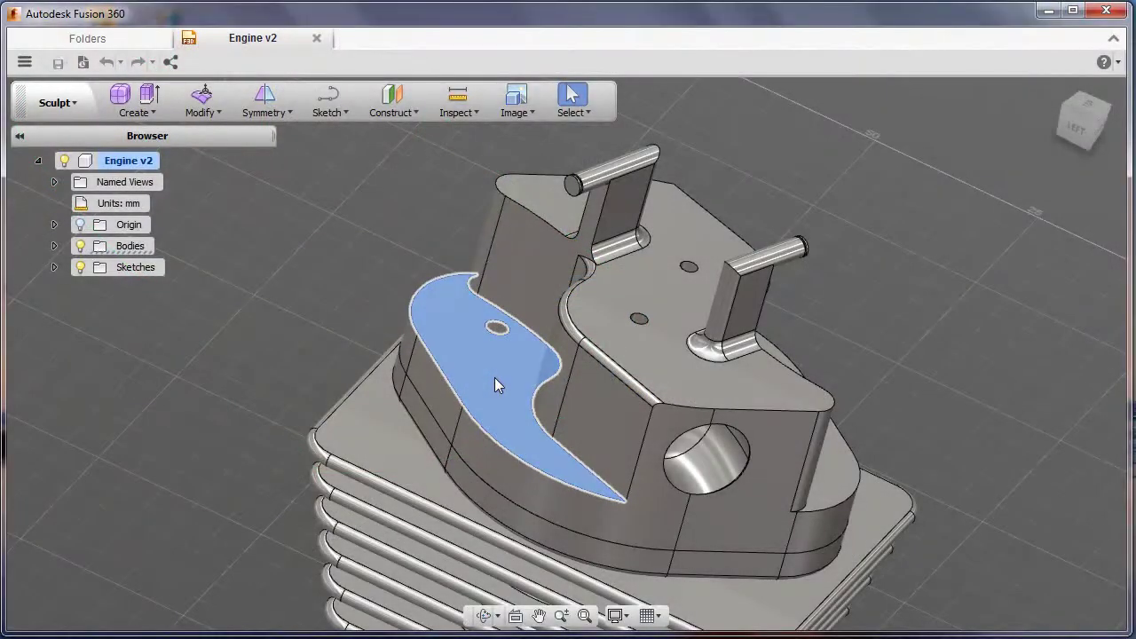
# - Move the crescent-shaped ledge face beside the engine head vertically, trying offsets of 4 mm, -2 mm and -3 mm
pyautogui.rightClick(496, 380)
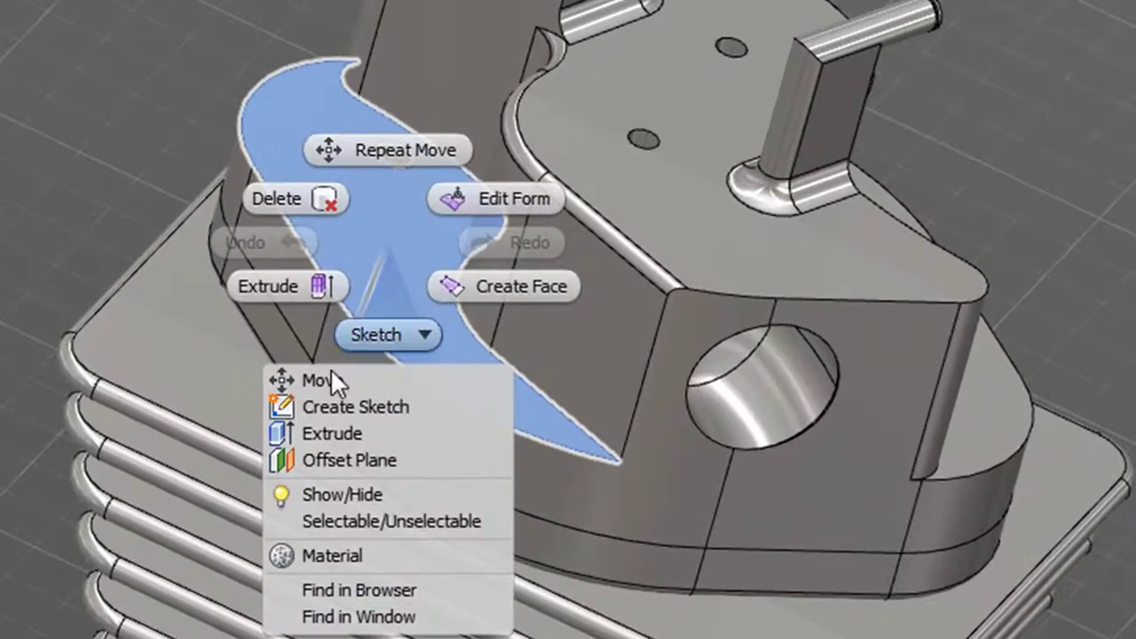
pyautogui.click(330, 380)
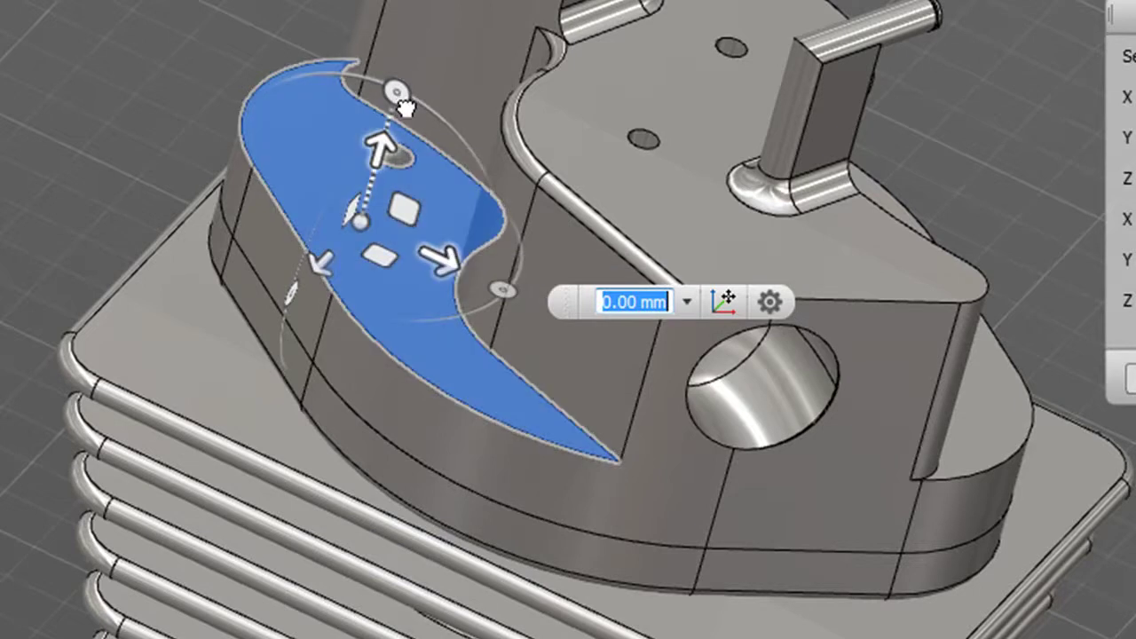
pyautogui.moveTo(382, 144); pyautogui.dragTo(393, 103)
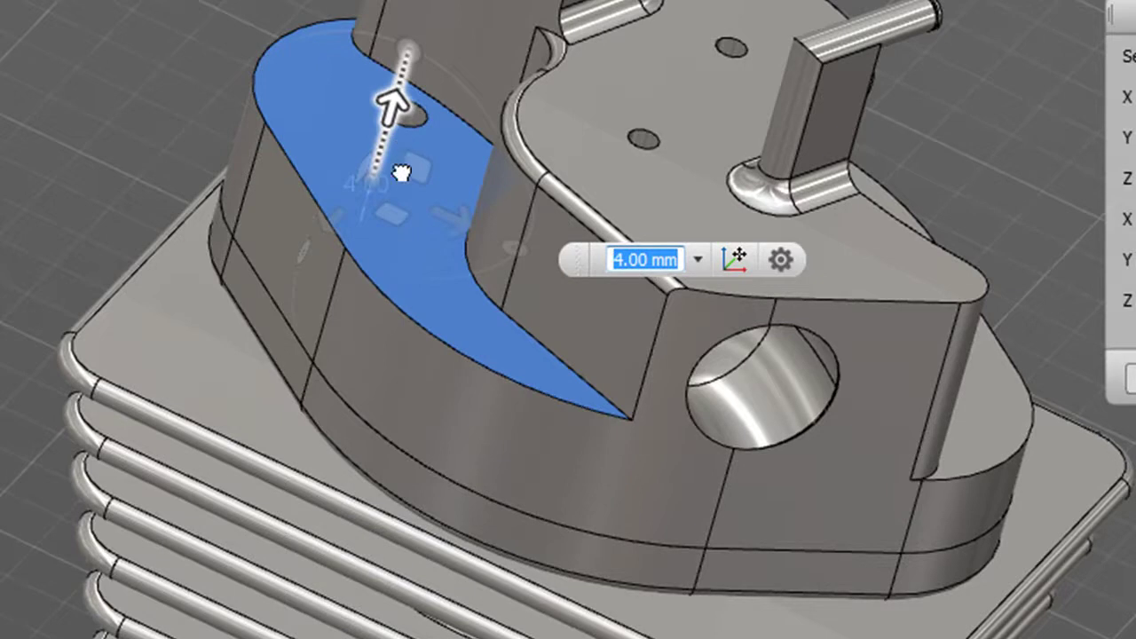
pyautogui.write('-2')
pyautogui.press('Return')
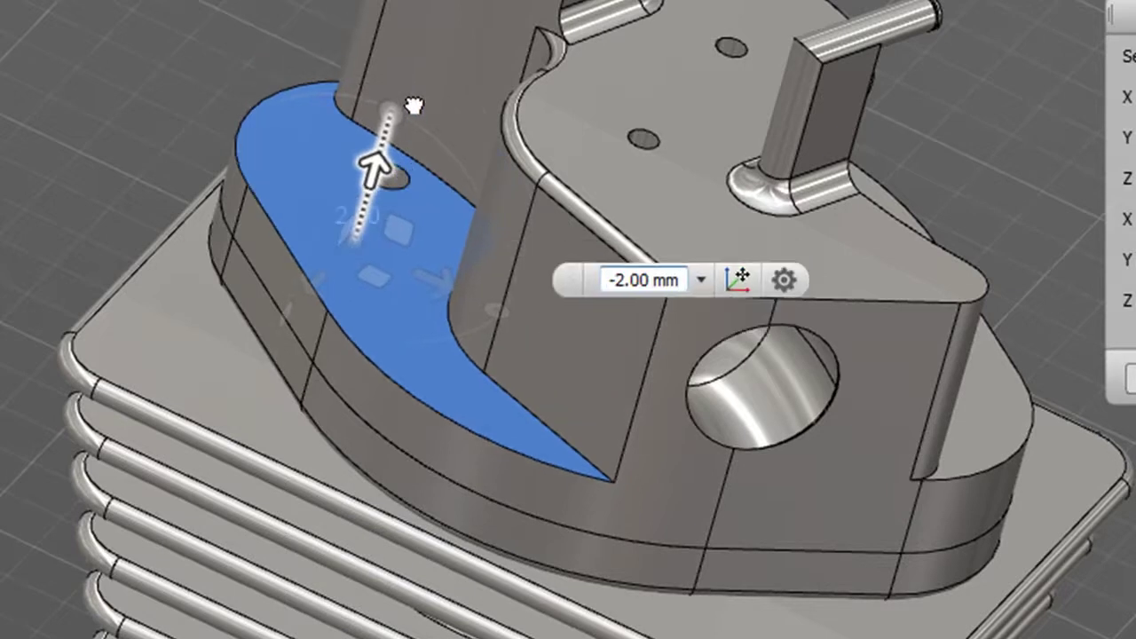
pyautogui.moveTo(414, 106); pyautogui.dragTo(396, 180)
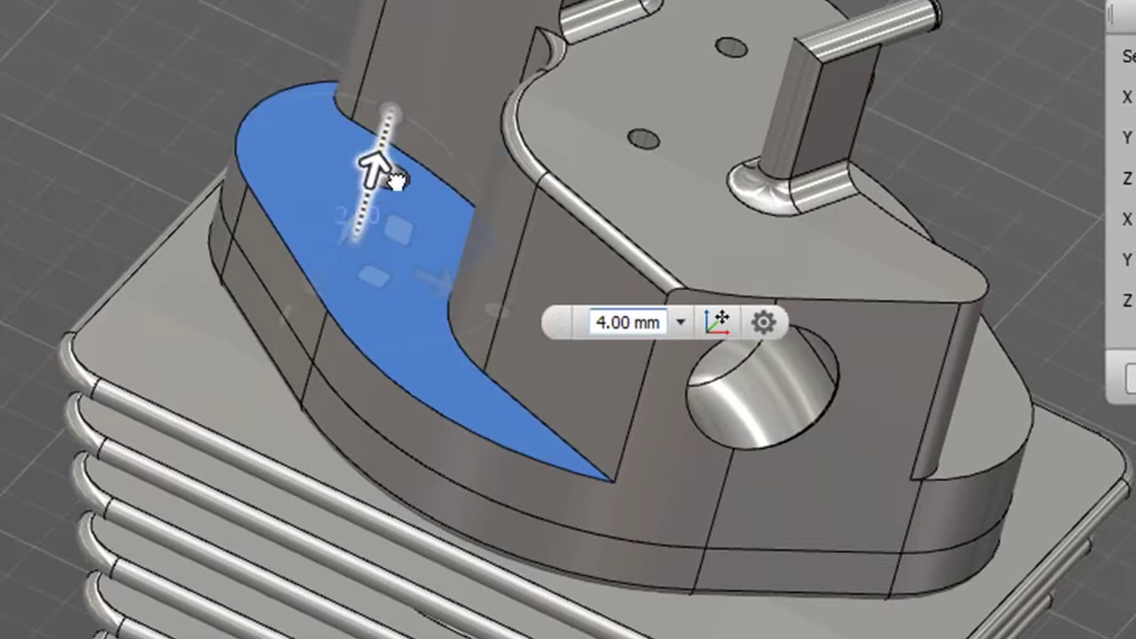
pyautogui.write('-3')
pyautogui.press('Return')
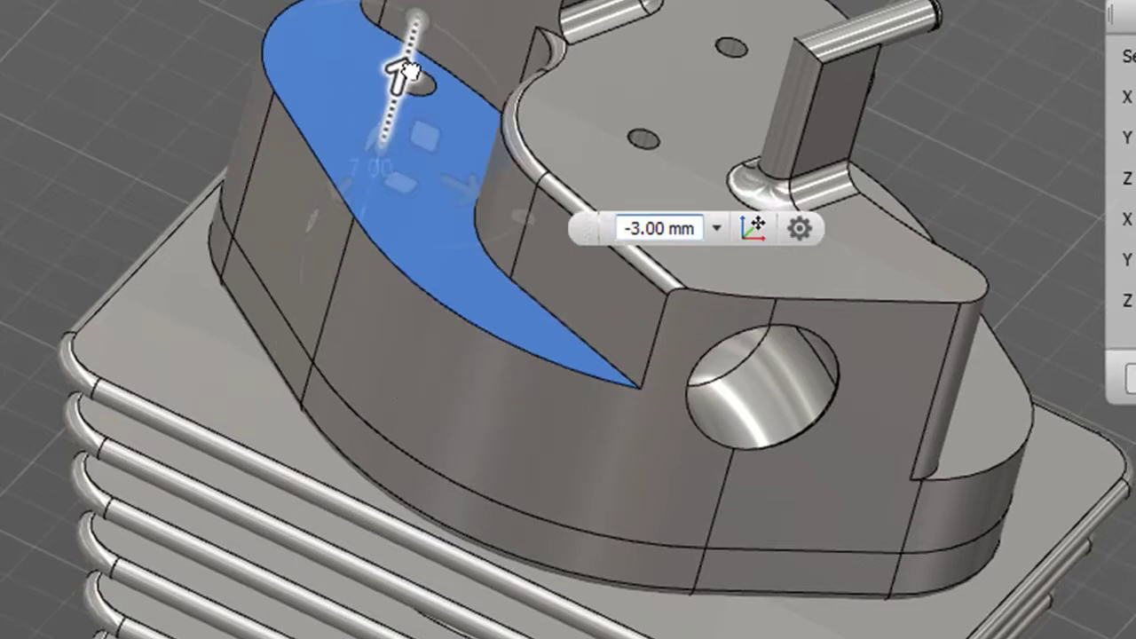
pyautogui.moveTo(404, 71); pyautogui.dragTo(400, 46)
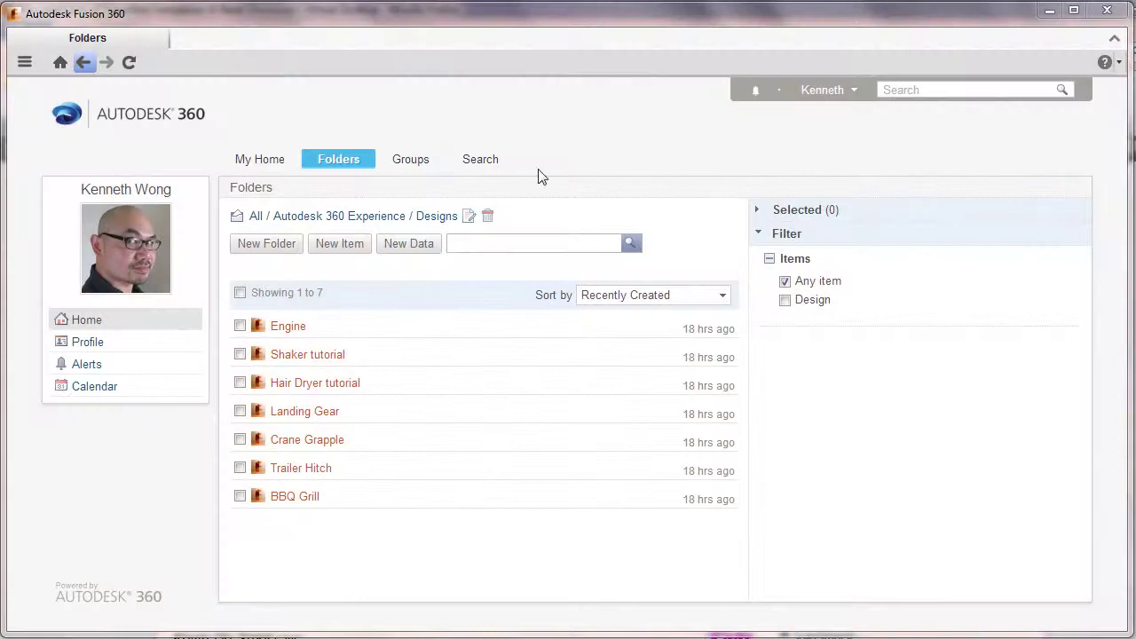
# - Create a new design named "Test Fusion Part Design" in the Designs folder
pyautogui.click(410, 244)
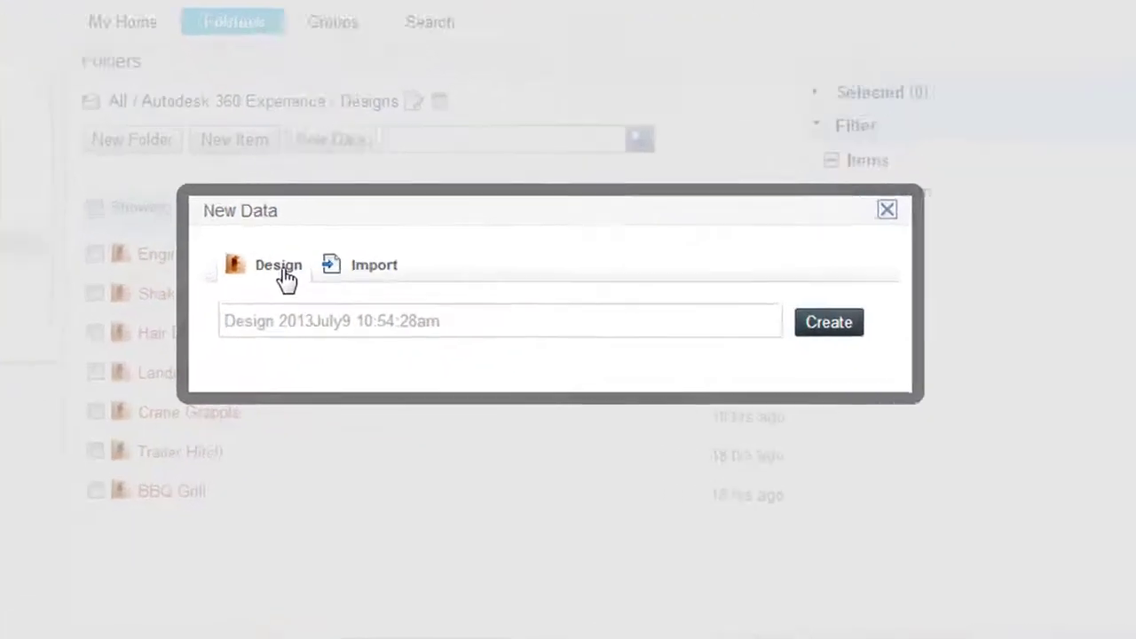
pyautogui.click(282, 267)
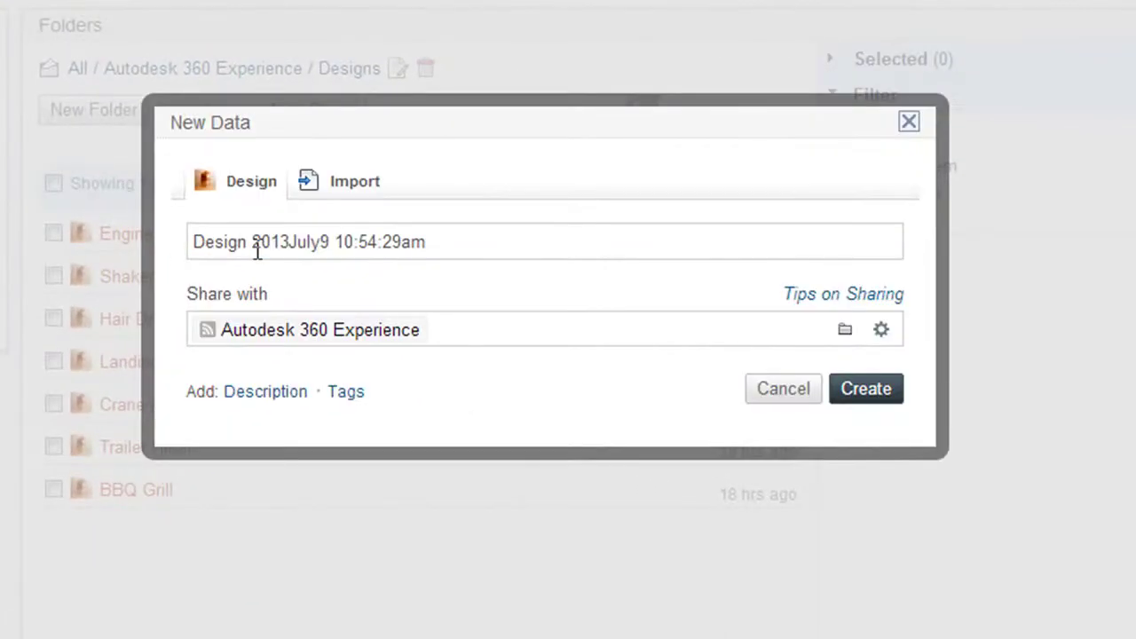
pyautogui.moveTo(454, 246); pyautogui.dragTo(165, 243)
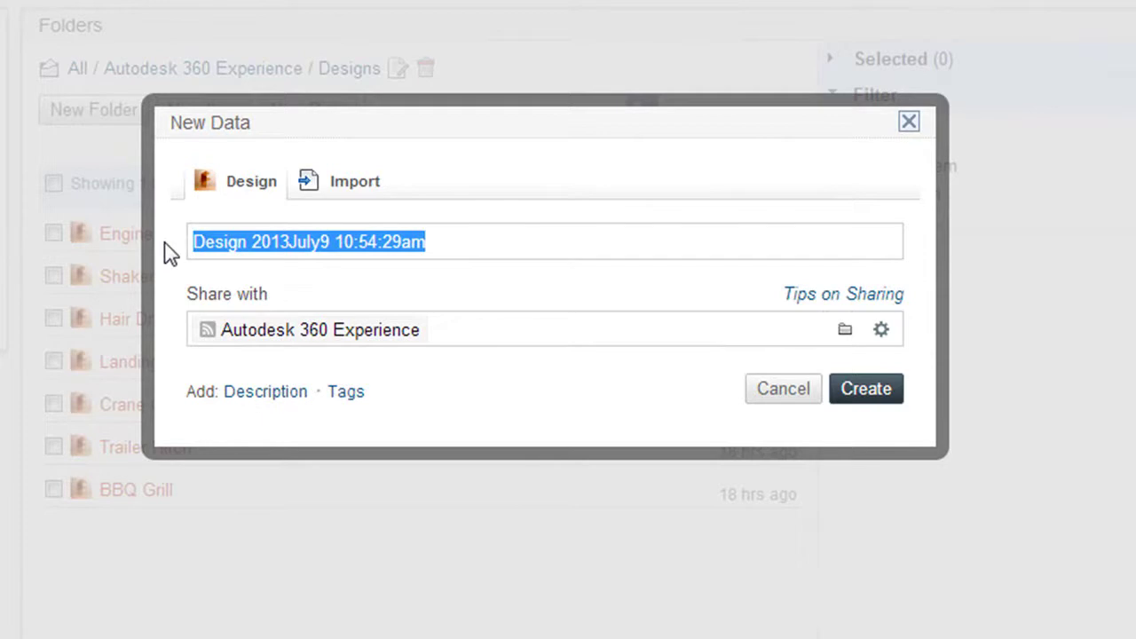
pyautogui.write('Test F')
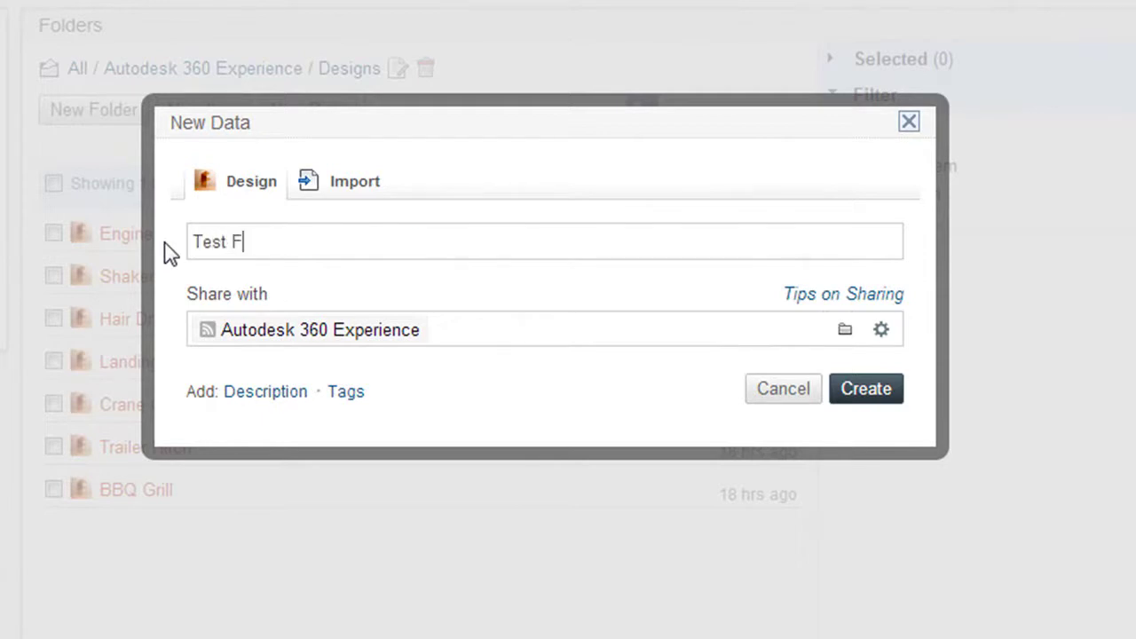
pyautogui.write('usion Part')
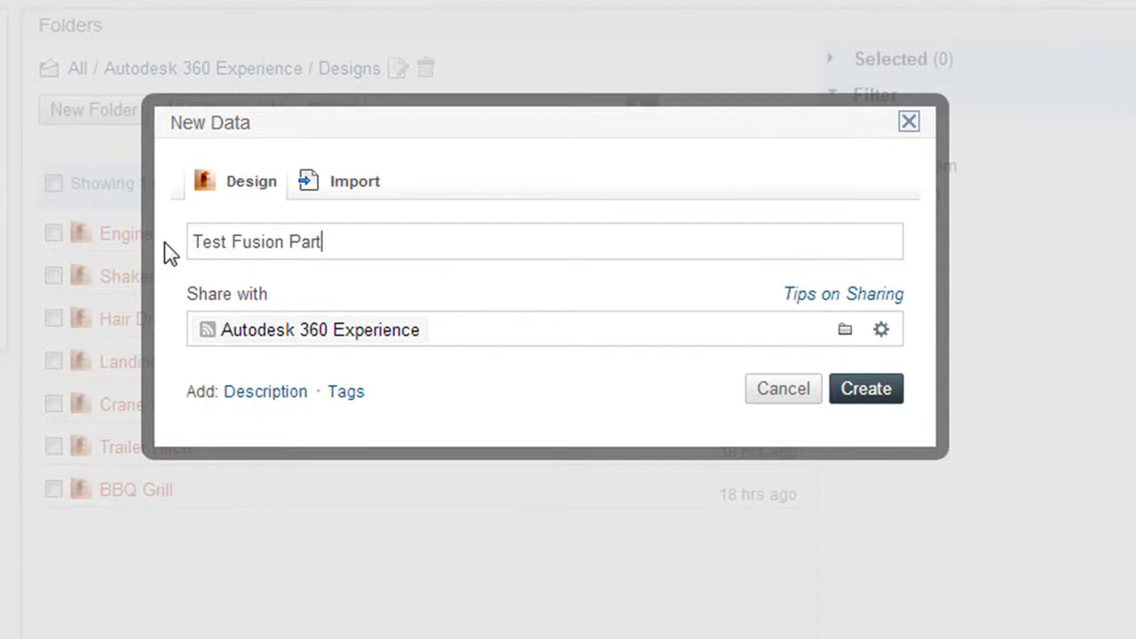
pyautogui.write(' Design')
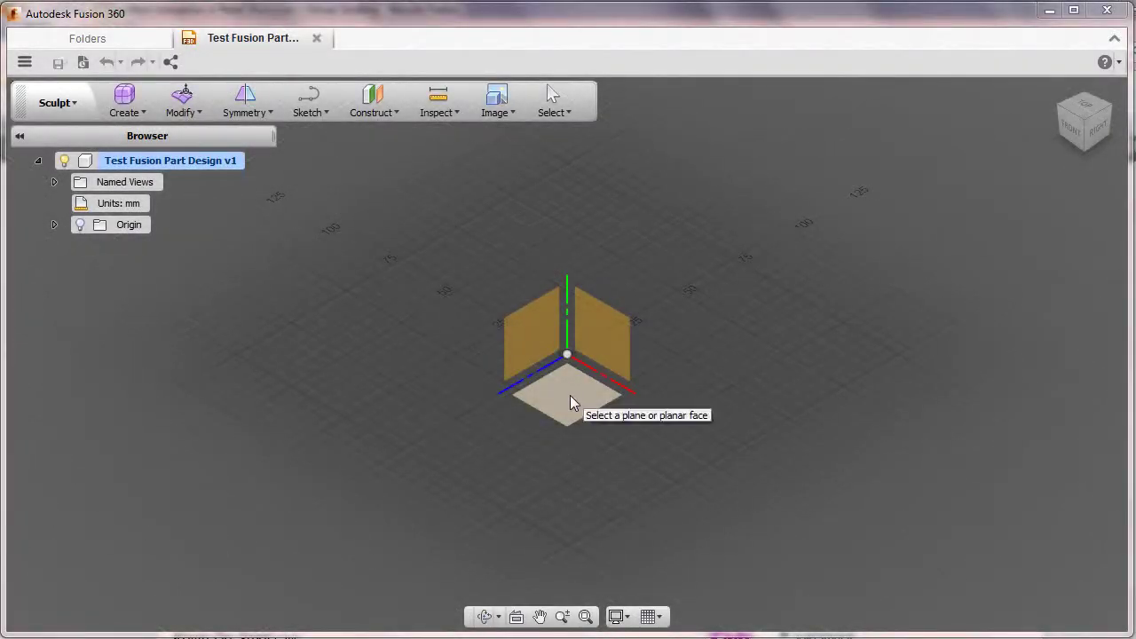
# - Start a rectangle sketch on the horizontal origin plane and place its first corner
pyautogui.click(570, 395)
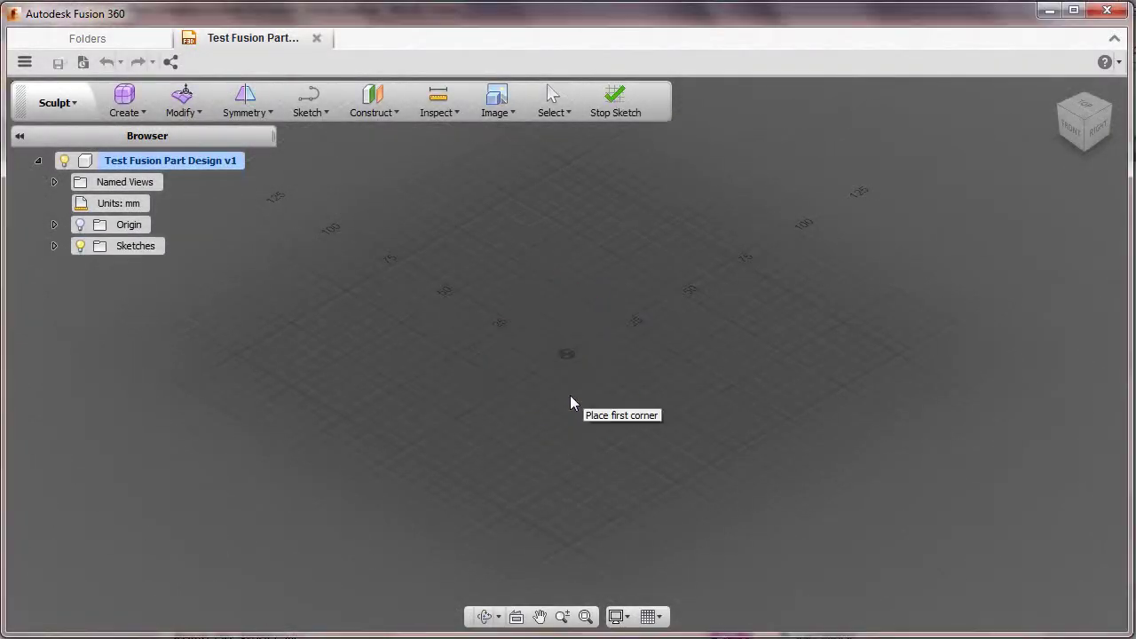
pyautogui.click(457, 356)
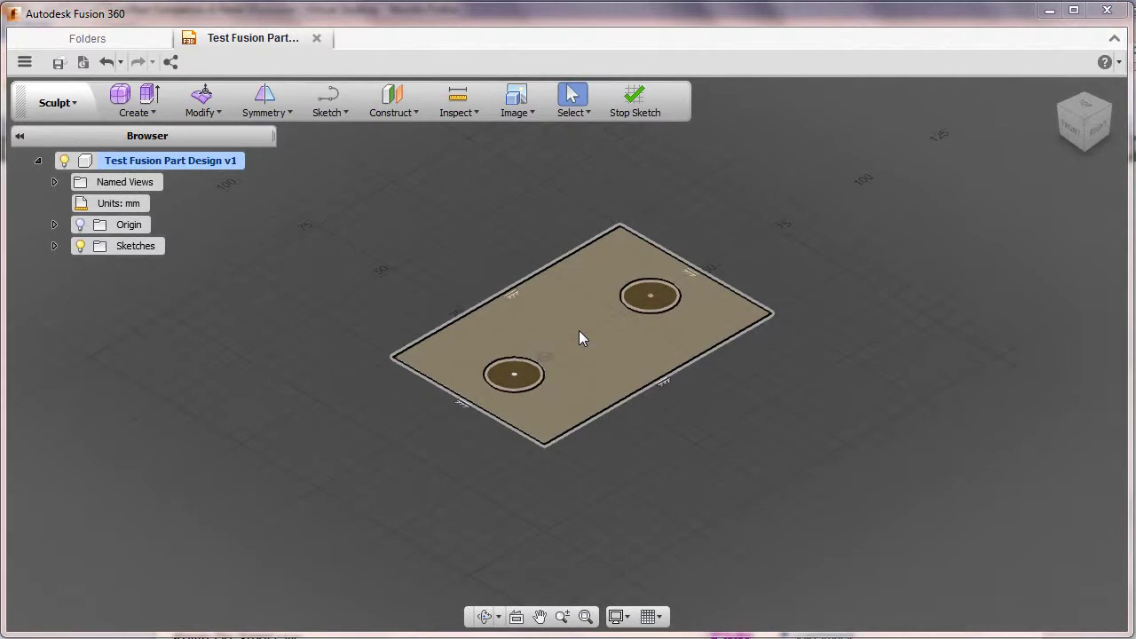
# - Extrude the rectangular profile around the two circles upward by about 19 mm with Press Pull
pyautogui.click(572, 327)
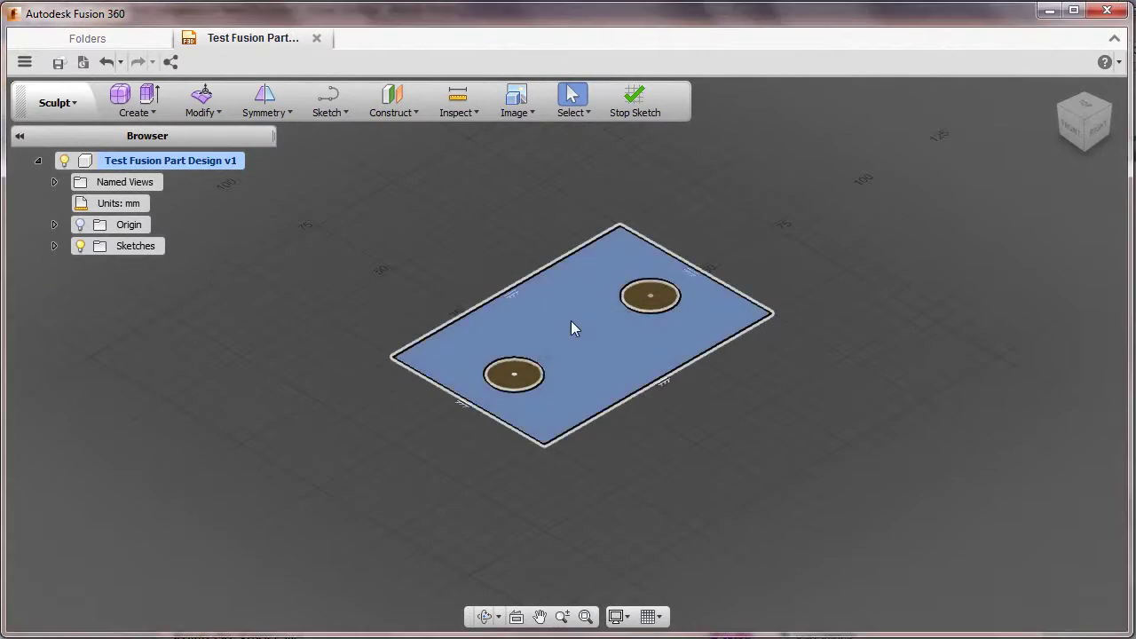
pyautogui.rightClick(571, 328)
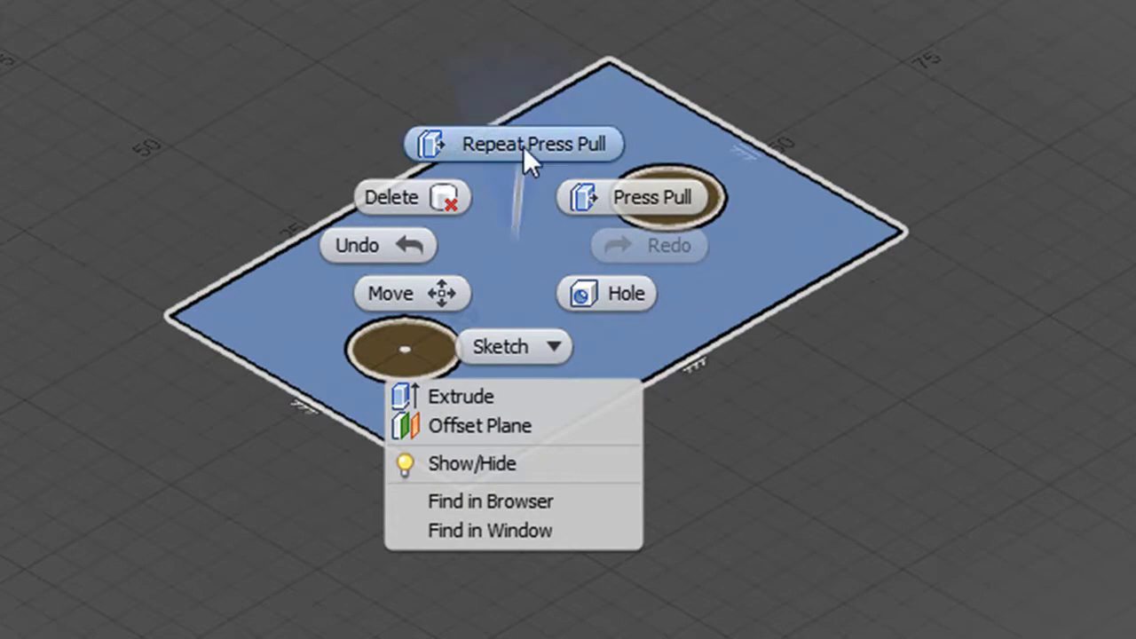
pyautogui.click(633, 198)
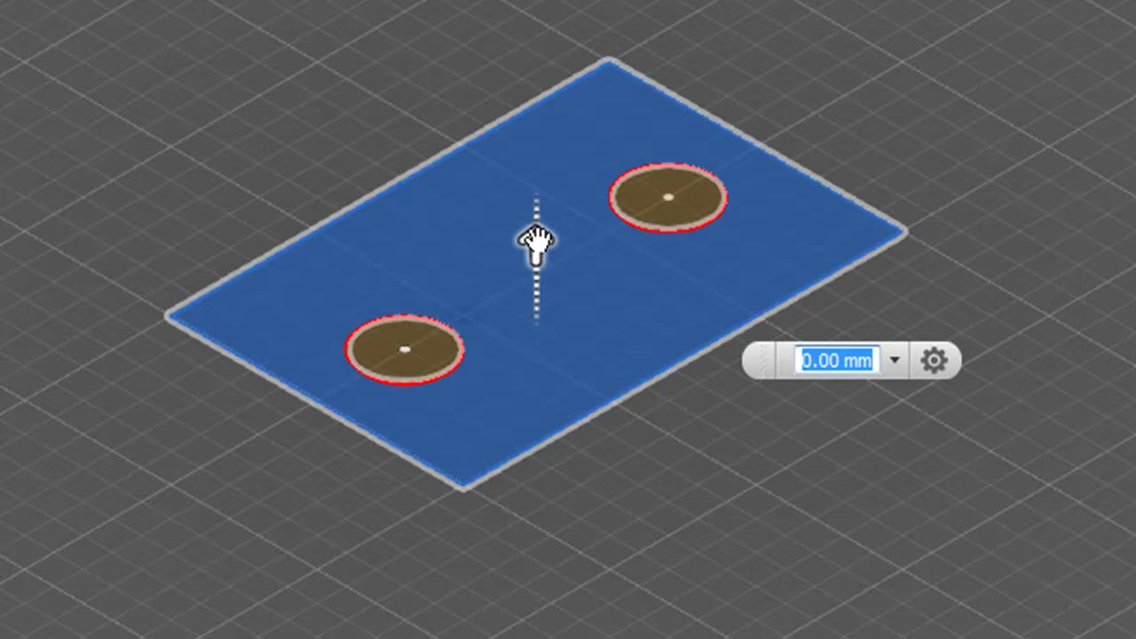
pyautogui.click(540, 181)
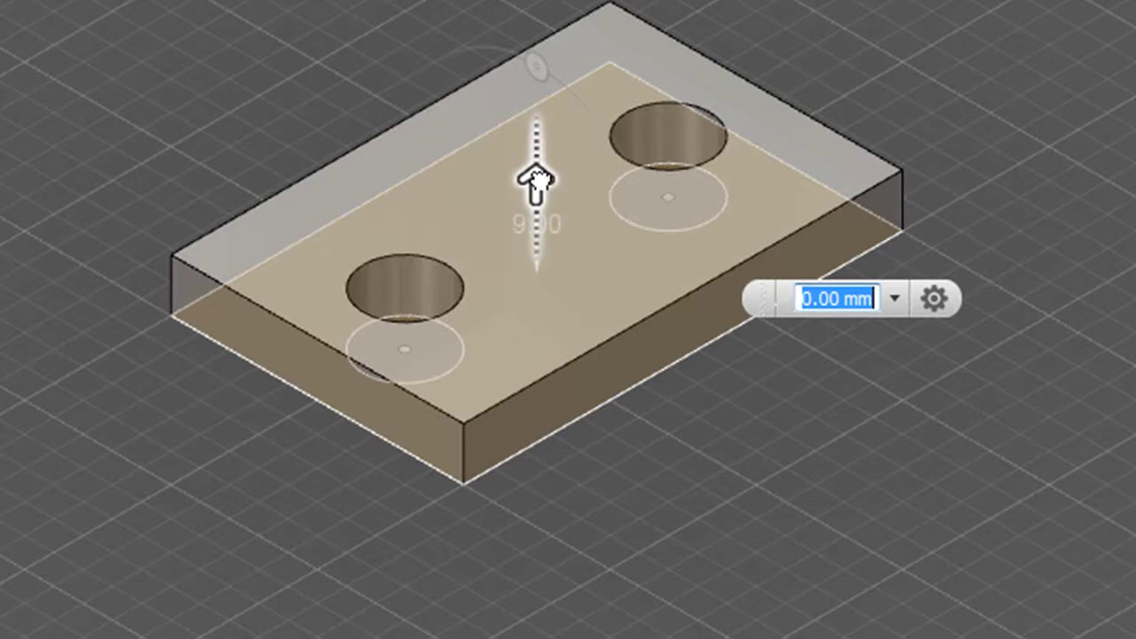
pyautogui.moveTo(536, 182); pyautogui.dragTo(536, 100)
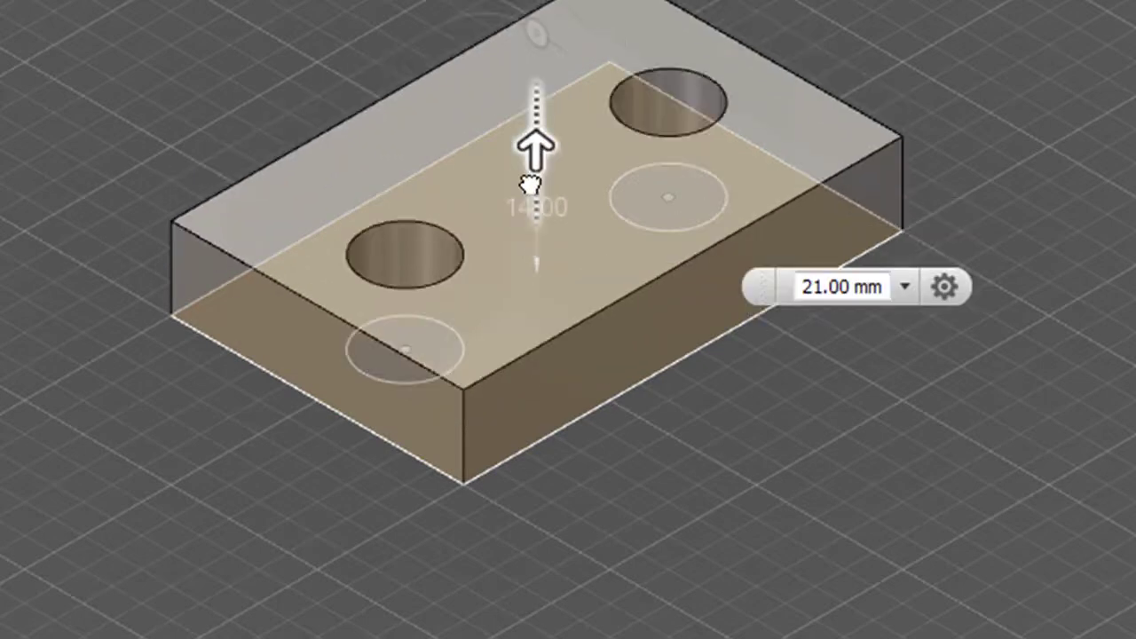
pyautogui.moveTo(530, 185); pyautogui.dragTo(535, 115)
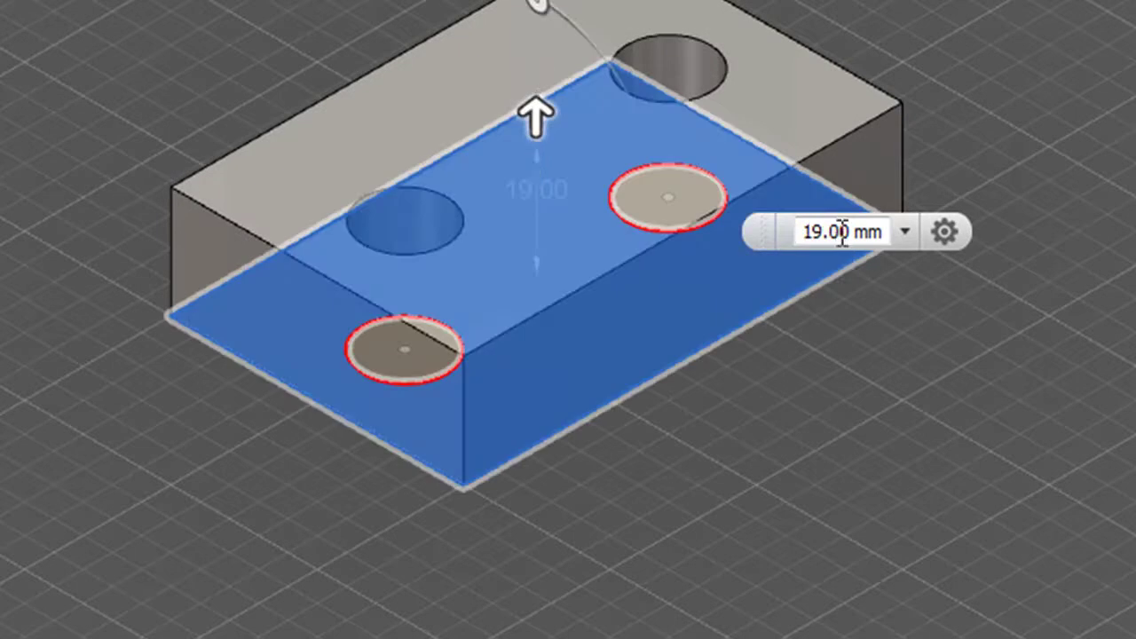
pyautogui.doubleClick(842, 232)
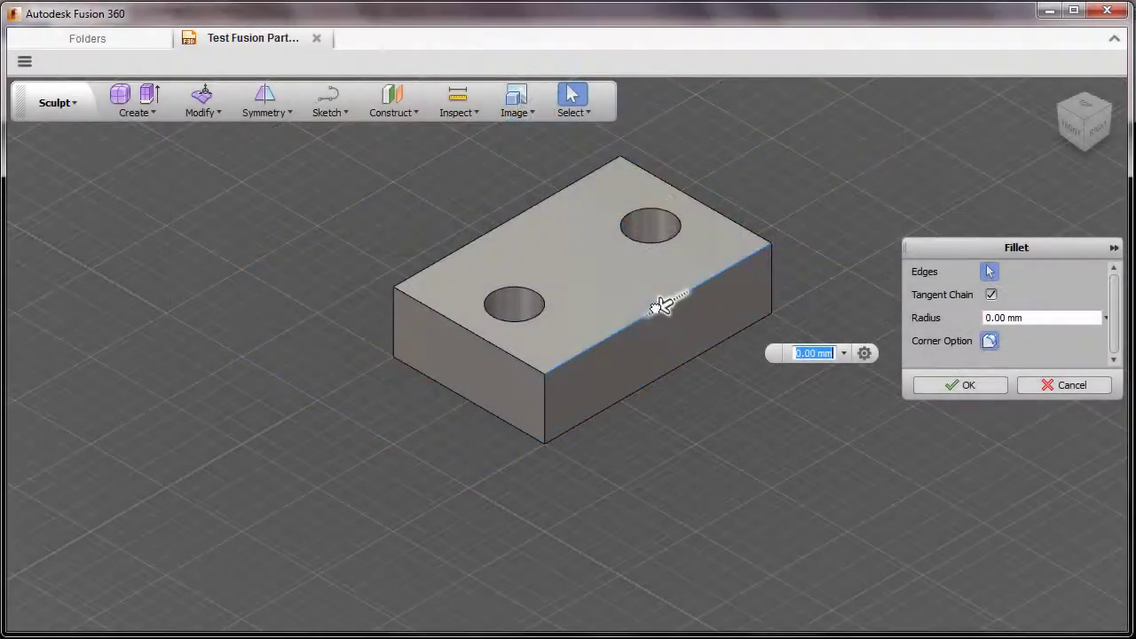
# - Round the block's long upper front edge with a 7 mm fillet
pyautogui.write('22')
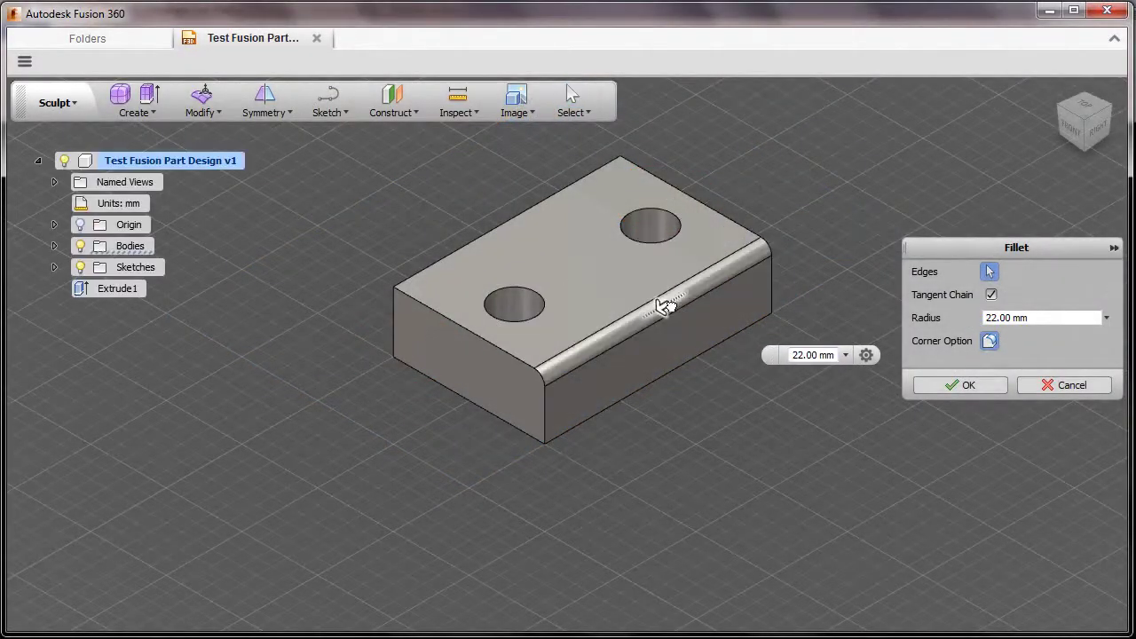
pyautogui.moveTo(664, 304); pyautogui.dragTo(655, 314)
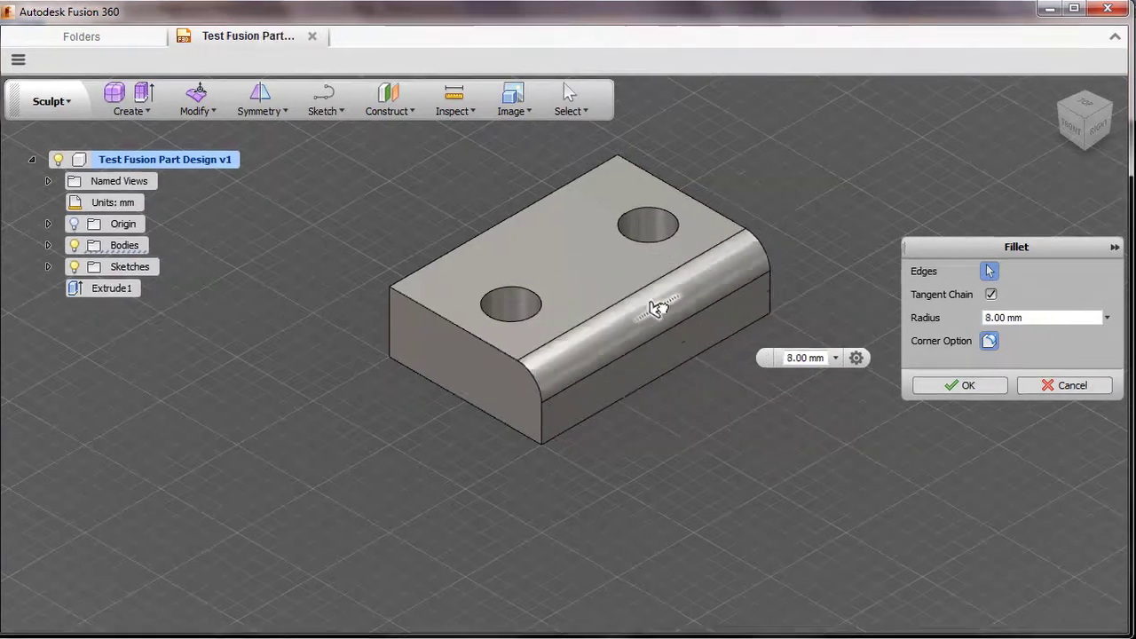
pyautogui.moveTo(657, 307); pyautogui.dragTo(802, 352)
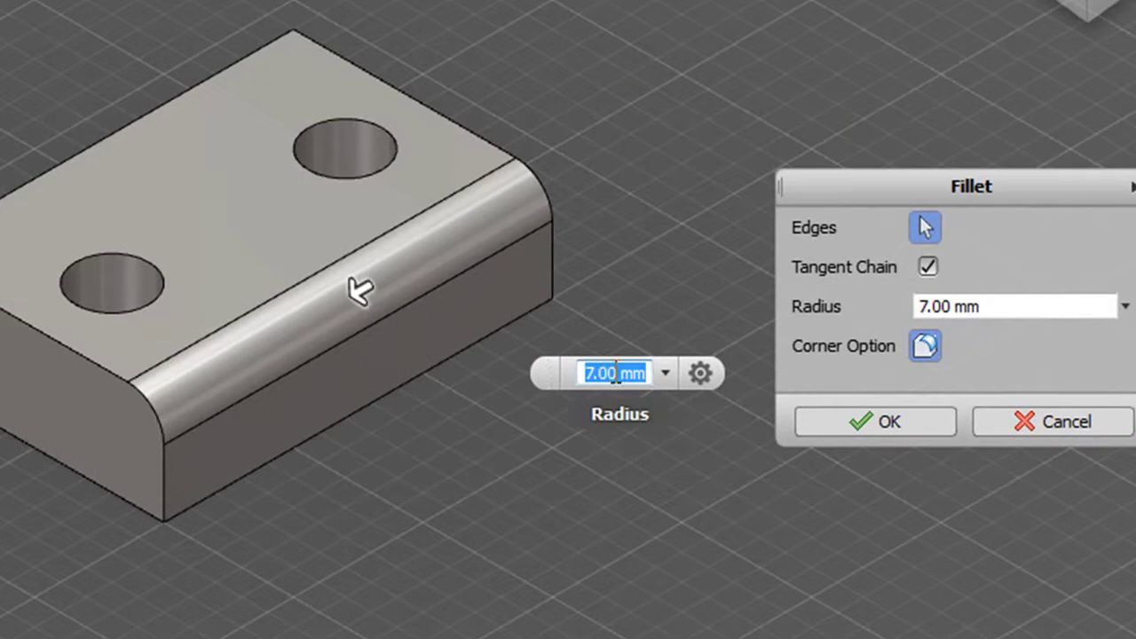
pyautogui.click(920, 417)
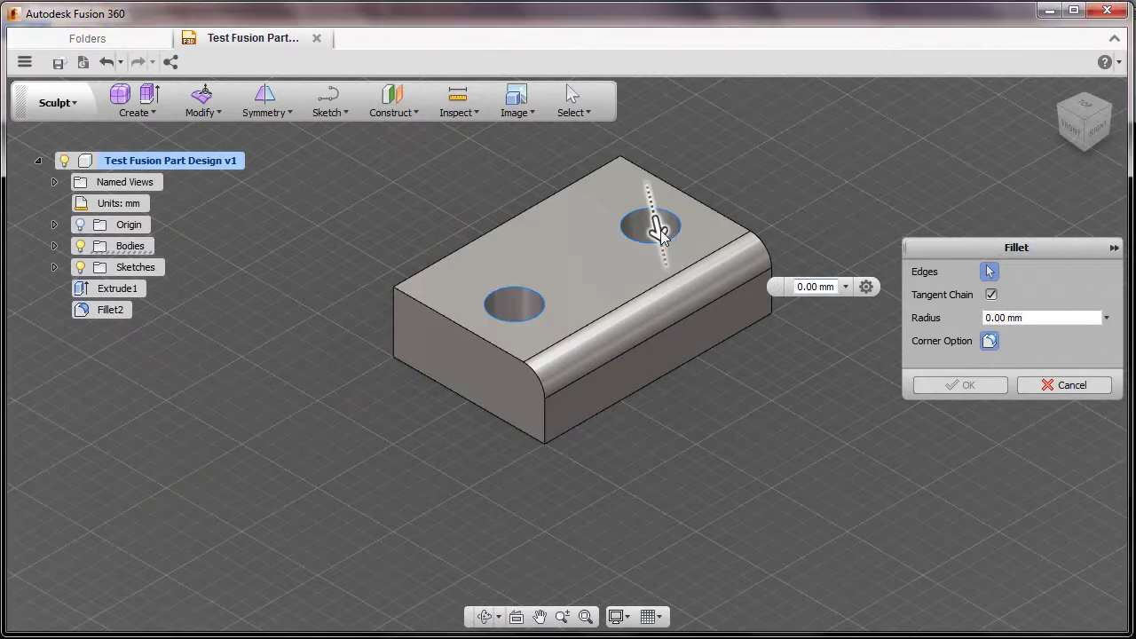
# - Fillet the upper rims of both holes with a small radius, trying 4.5 mm and 3 mm along the way
pyautogui.write('6.5')
pyautogui.press('BackSpace')
pyautogui.press('BackSpace')
pyautogui.press('BackSpace')
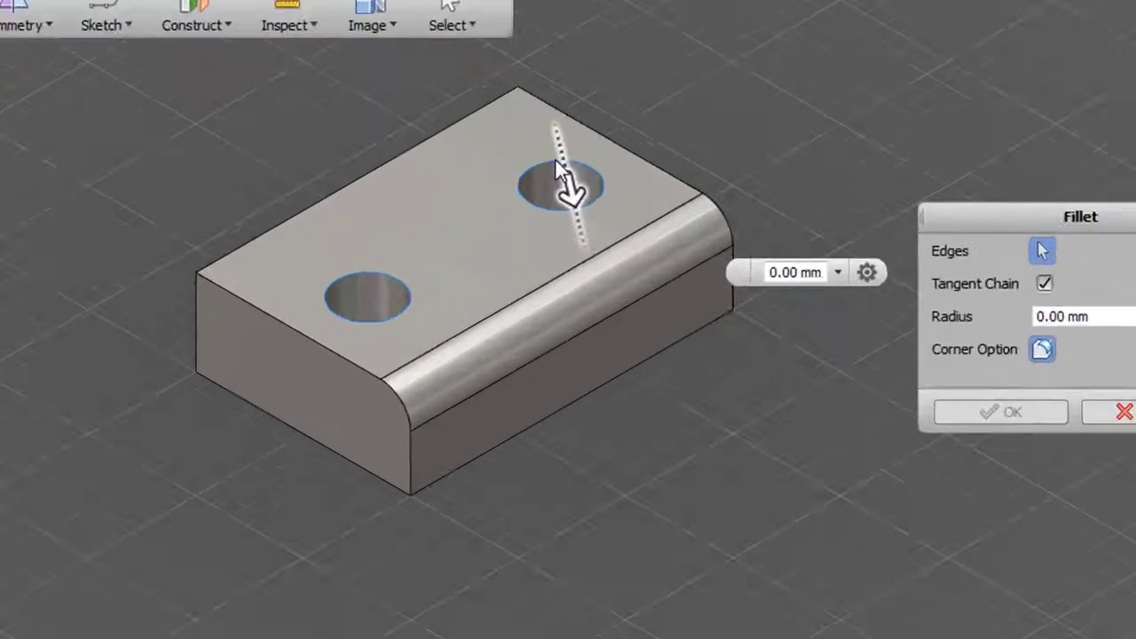
pyautogui.write('4.5')
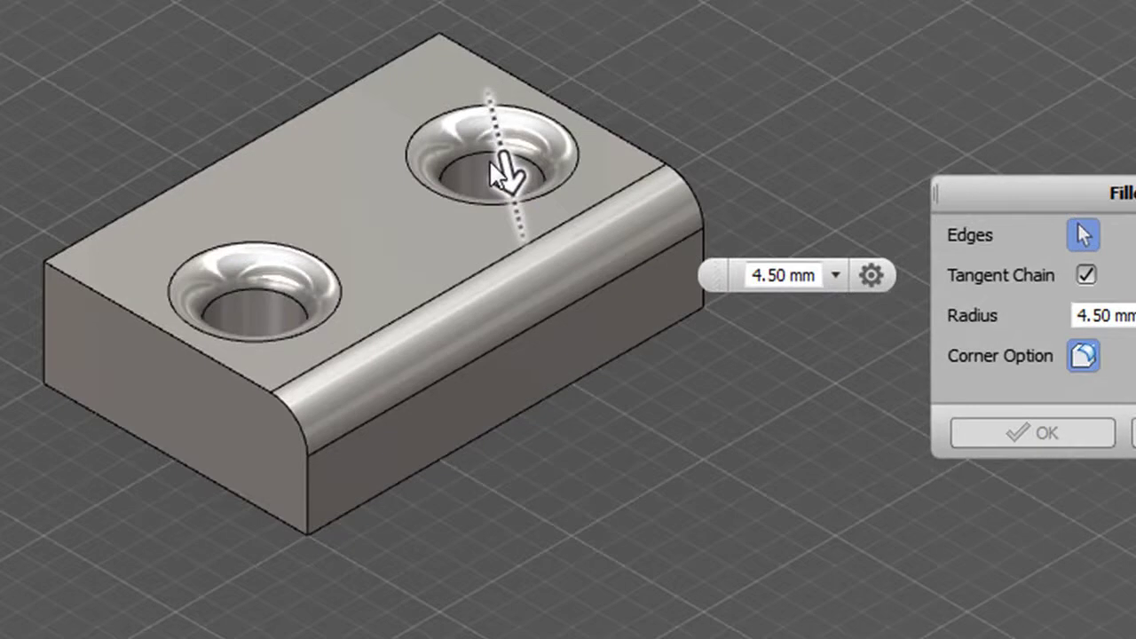
pyautogui.press('BackSpace')
pyautogui.press('BackSpace')
pyautogui.press('BackSpace')
pyautogui.write('3')
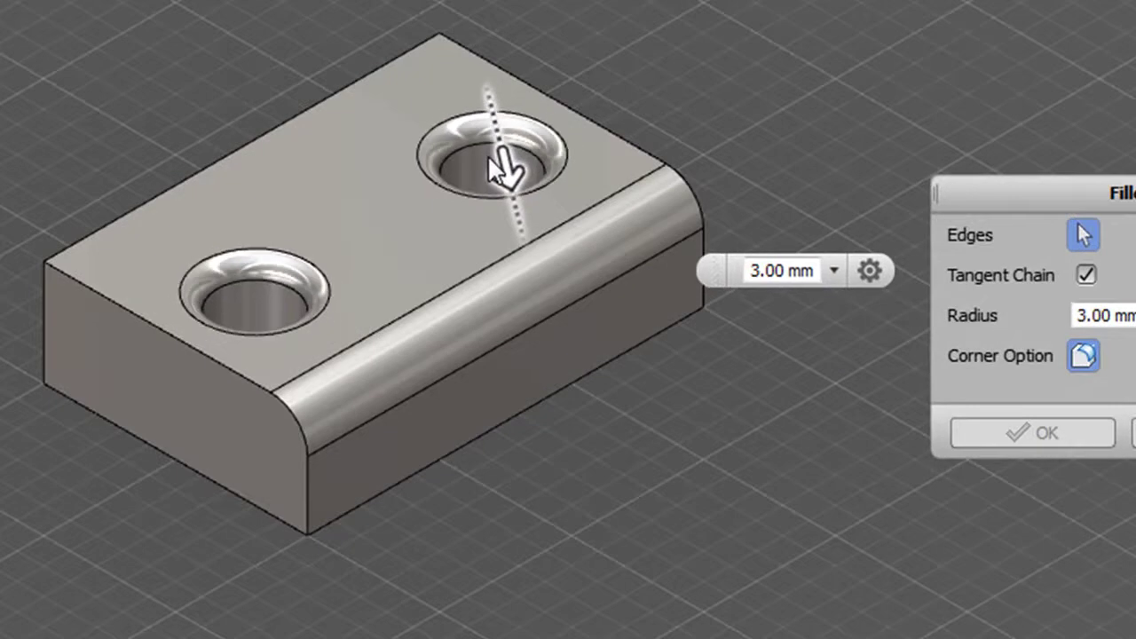
pyautogui.press('Return')
pyautogui.click(784, 271)
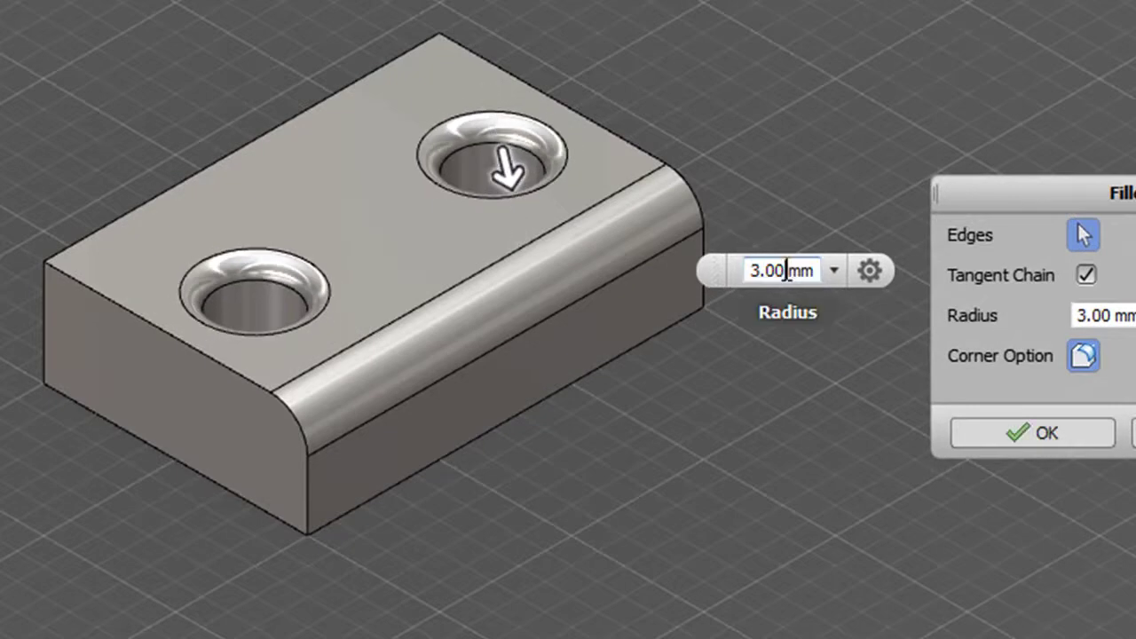
pyautogui.moveTo(785, 271); pyautogui.dragTo(728, 271)
pyautogui.press('Return')
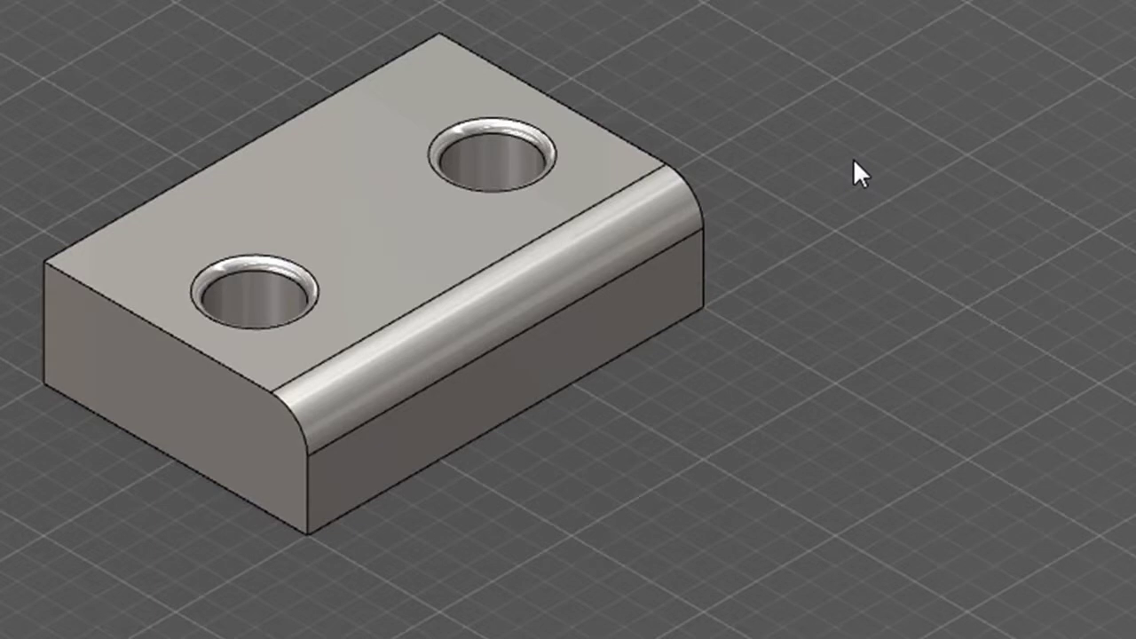
# - Fillet the curved base edge of the half-round boss on the block's top face with a 1 mm radius
pyautogui.scroll(3, 854, 158)
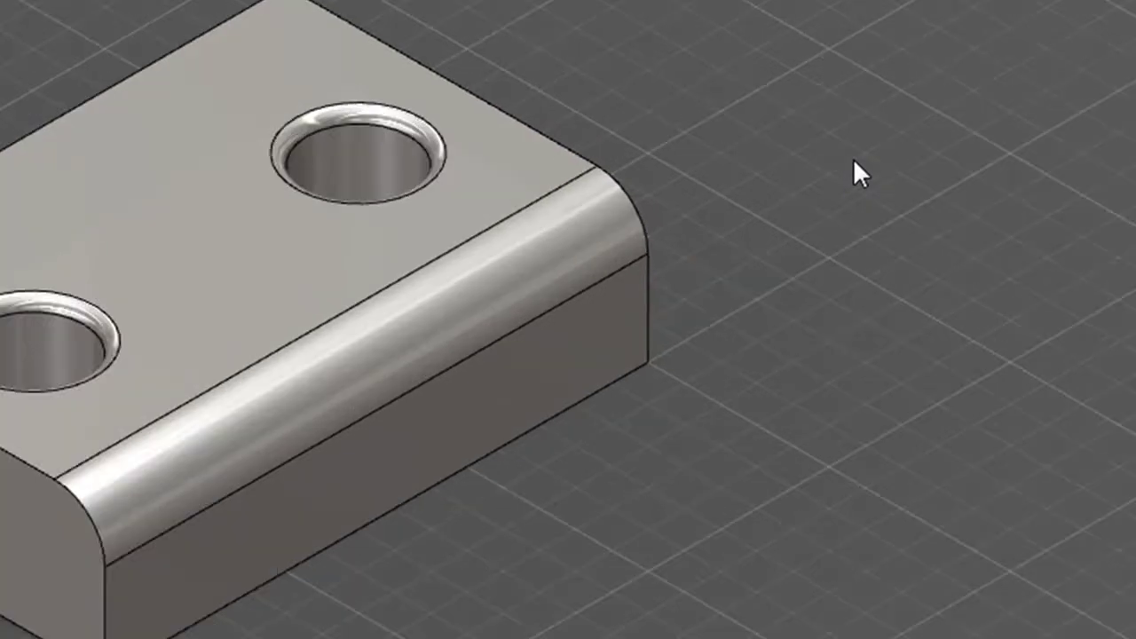
pyautogui.scroll(1, 853, 158)
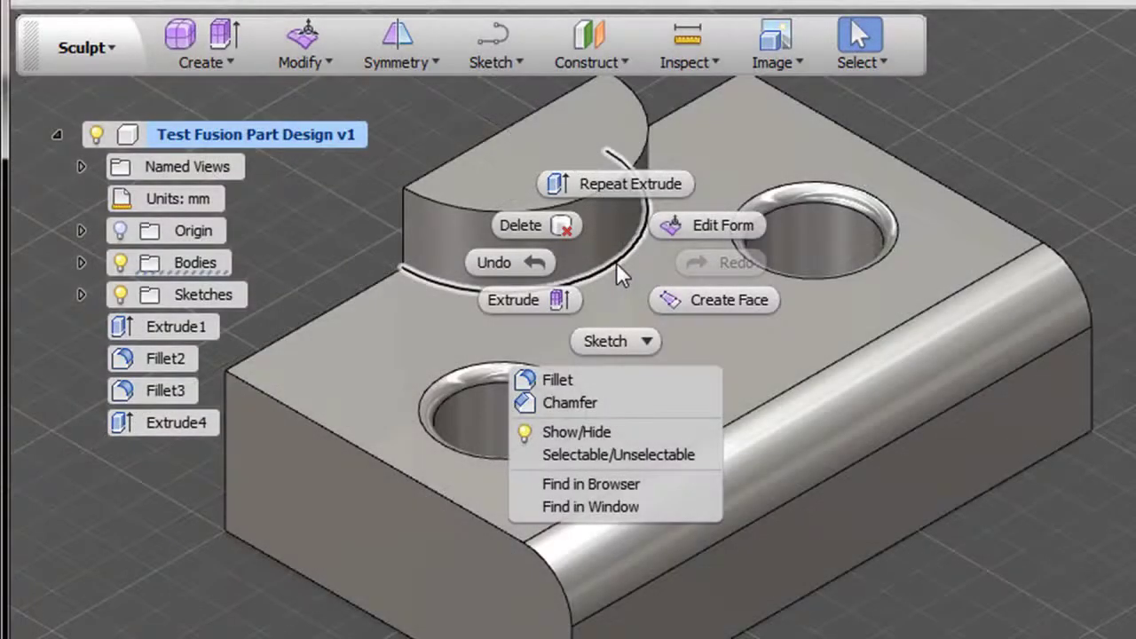
pyautogui.click(554, 383)
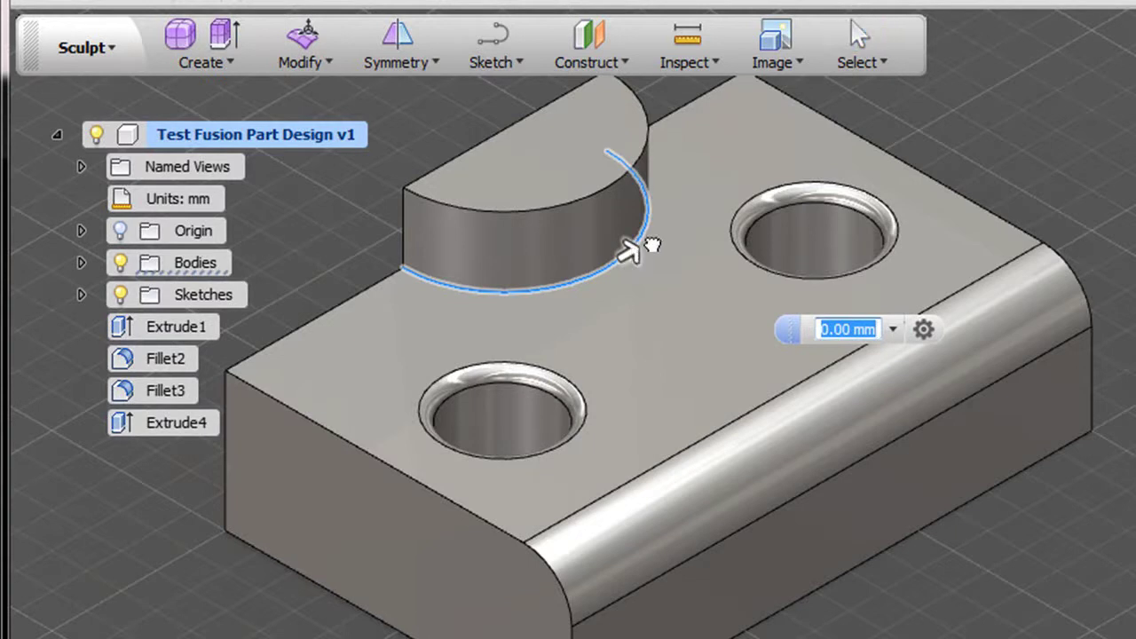
pyautogui.write('8.5')
pyautogui.press('Return')
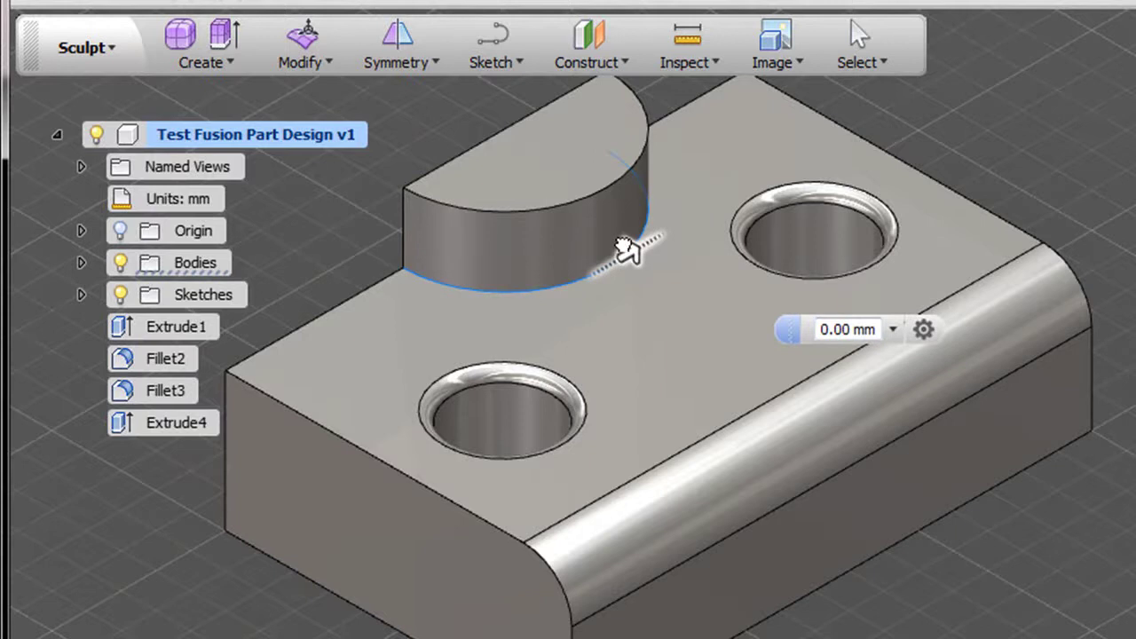
pyautogui.moveTo(629, 248); pyautogui.dragTo(638, 246)
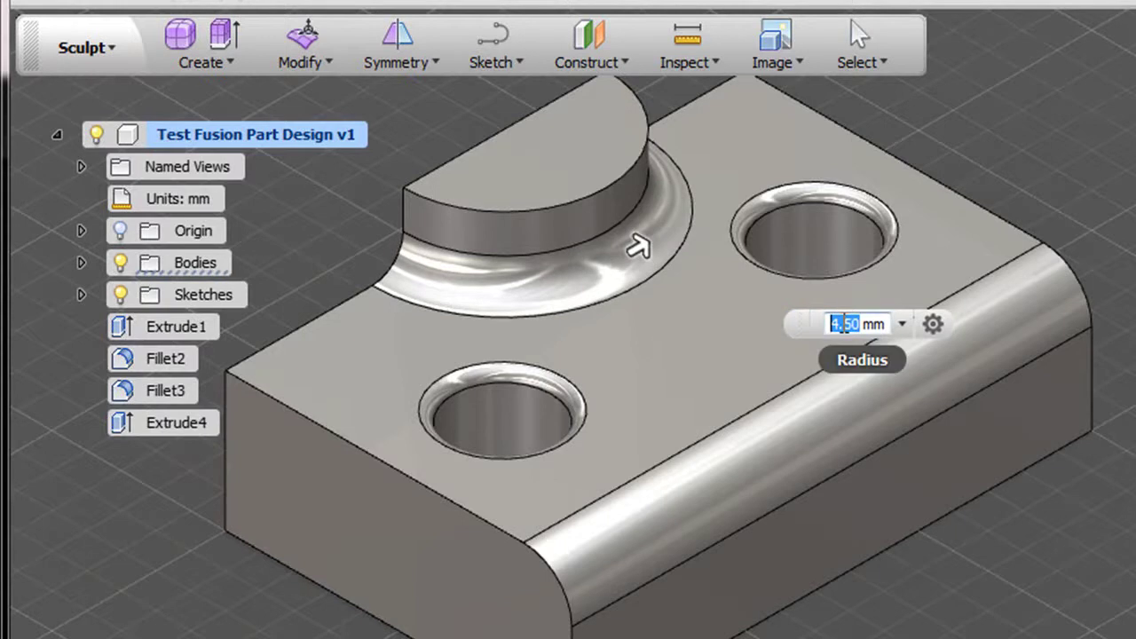
pyautogui.write('1')
pyautogui.press('Return')
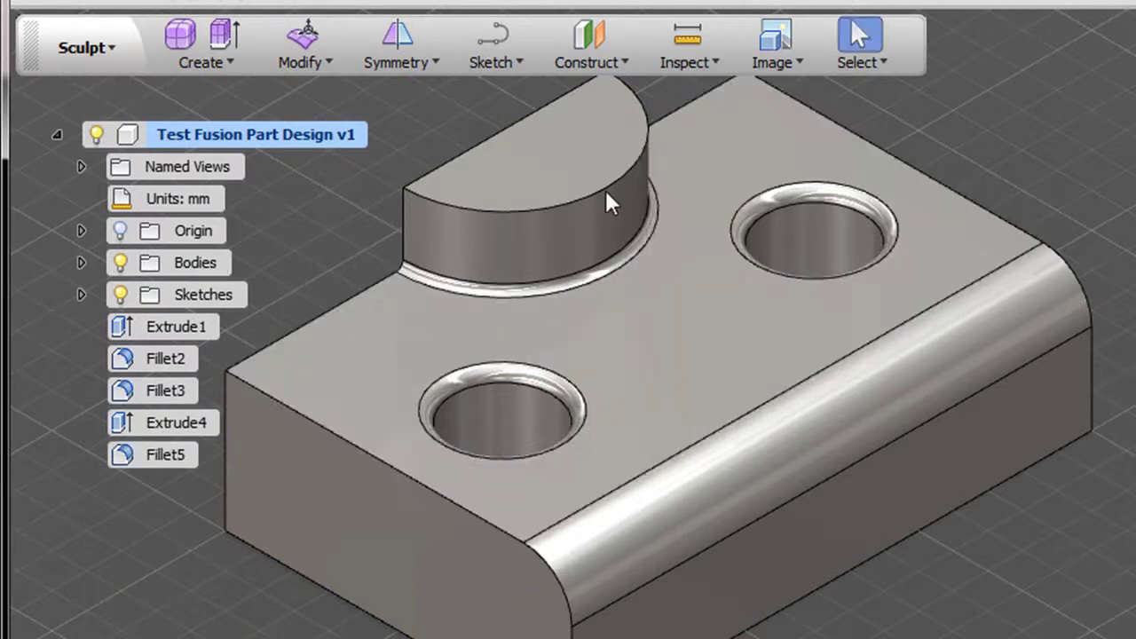
pyautogui.click(604, 189)
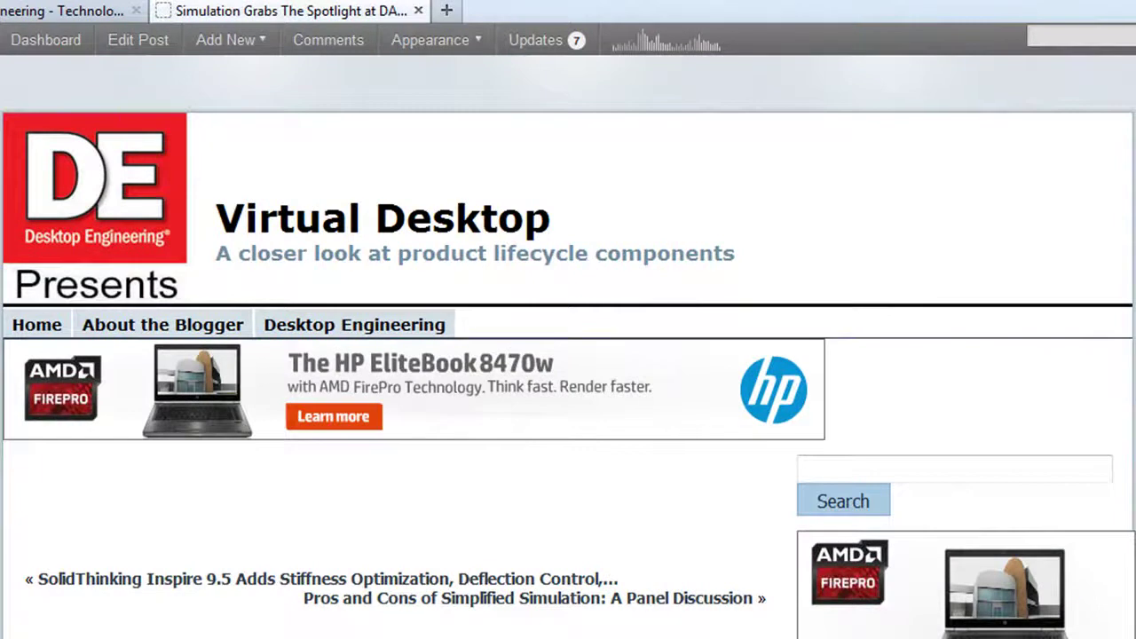
# - Switch to the Virtual Desktop blog in the browser and read the article on simulation at DARPA's Virtual Robotics Challenge
pyautogui.scroll(-3, 568, 346)
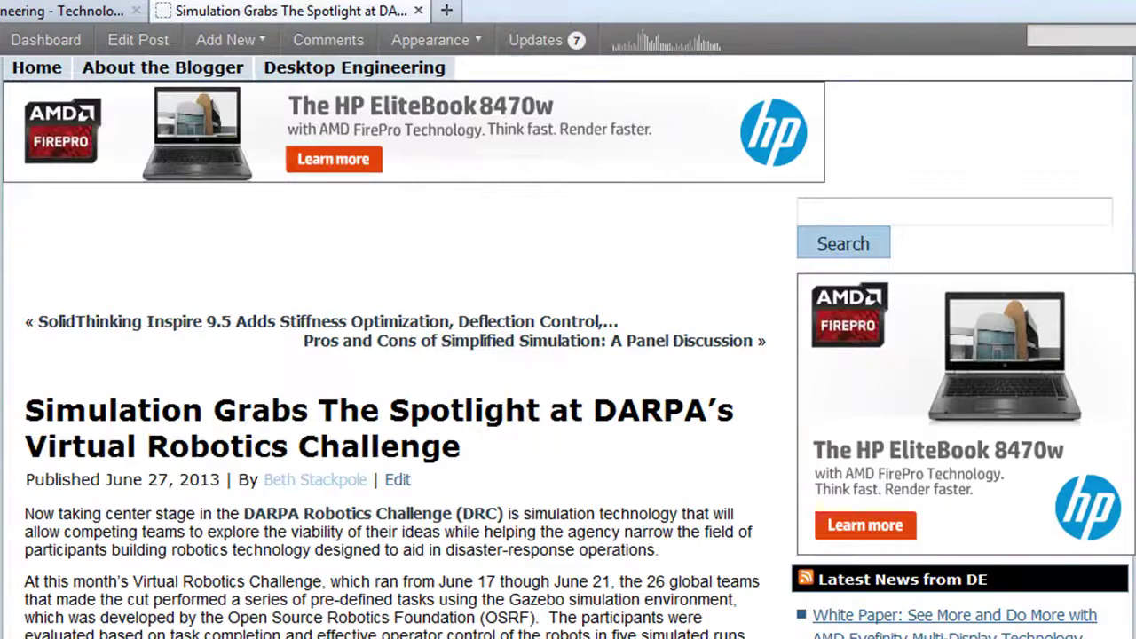
pyautogui.scroll(-1, 568, 346)
pyautogui.scroll(-4, 653, 388)
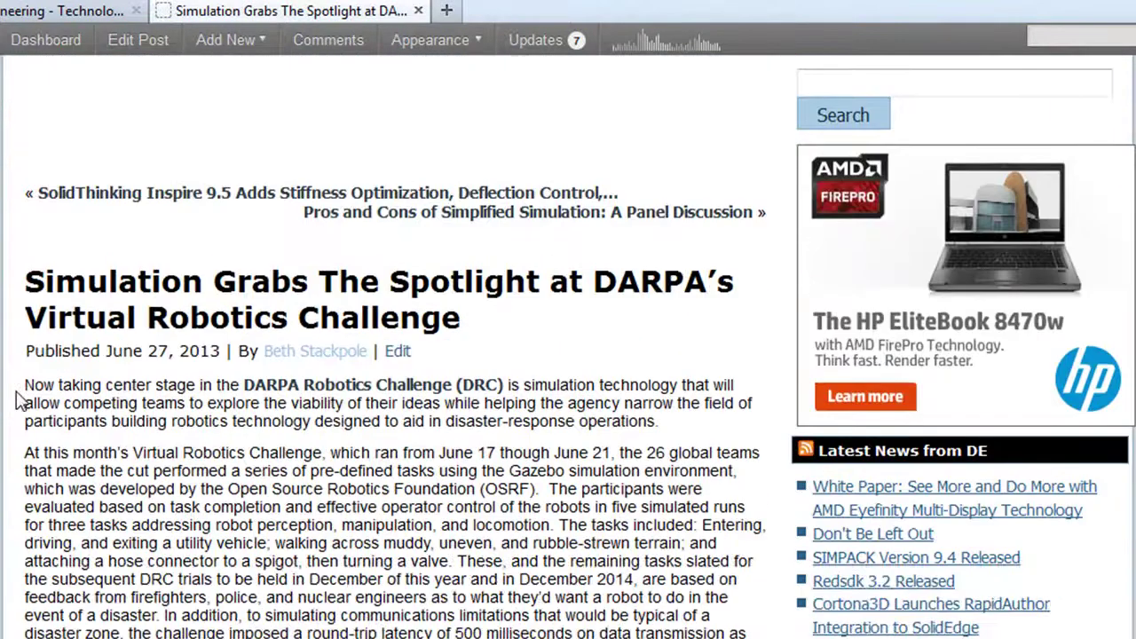
pyautogui.scroll(-10, 721, 423)
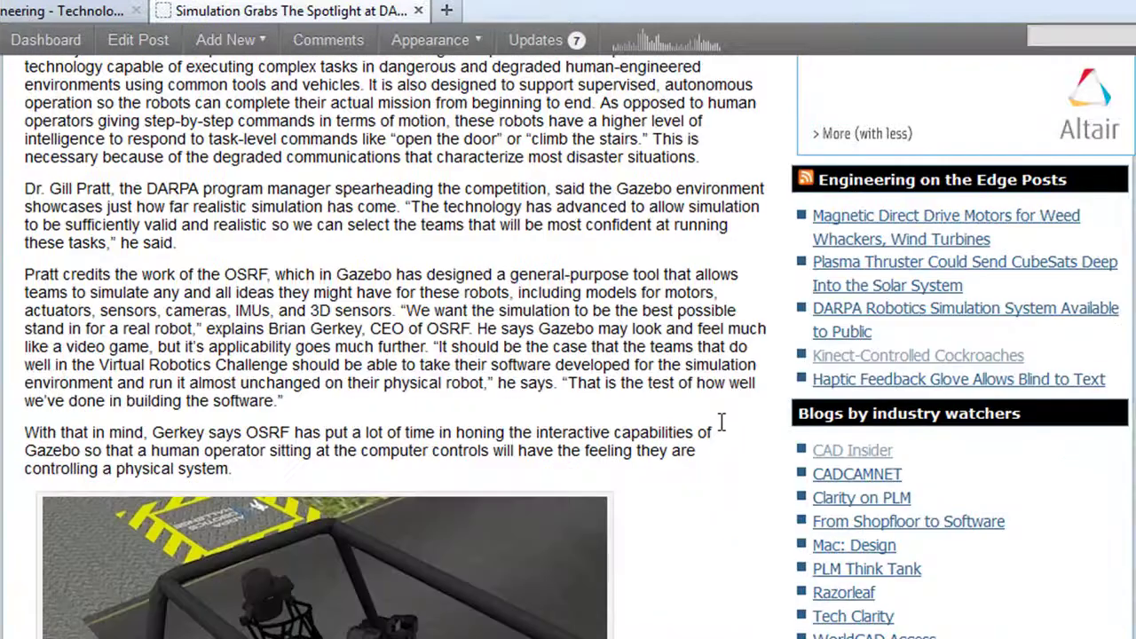
pyautogui.scroll(-4, 721, 422)
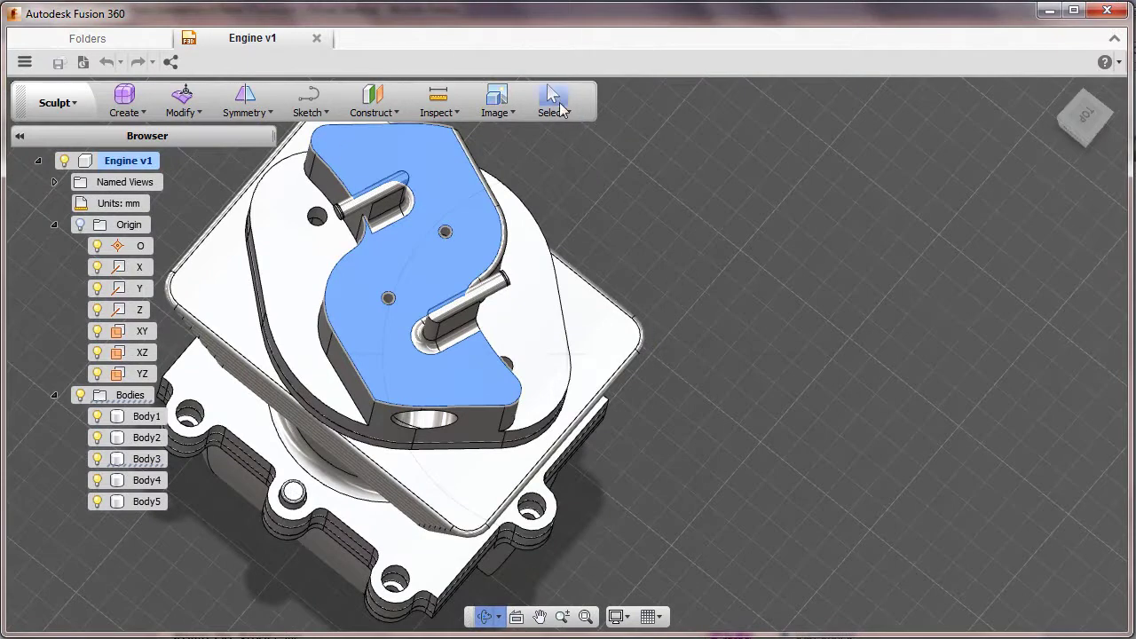
# - Leave orbit mode and bring up the Modify commands with the engine's S-shaped top face selected
pyautogui.press('Escape')
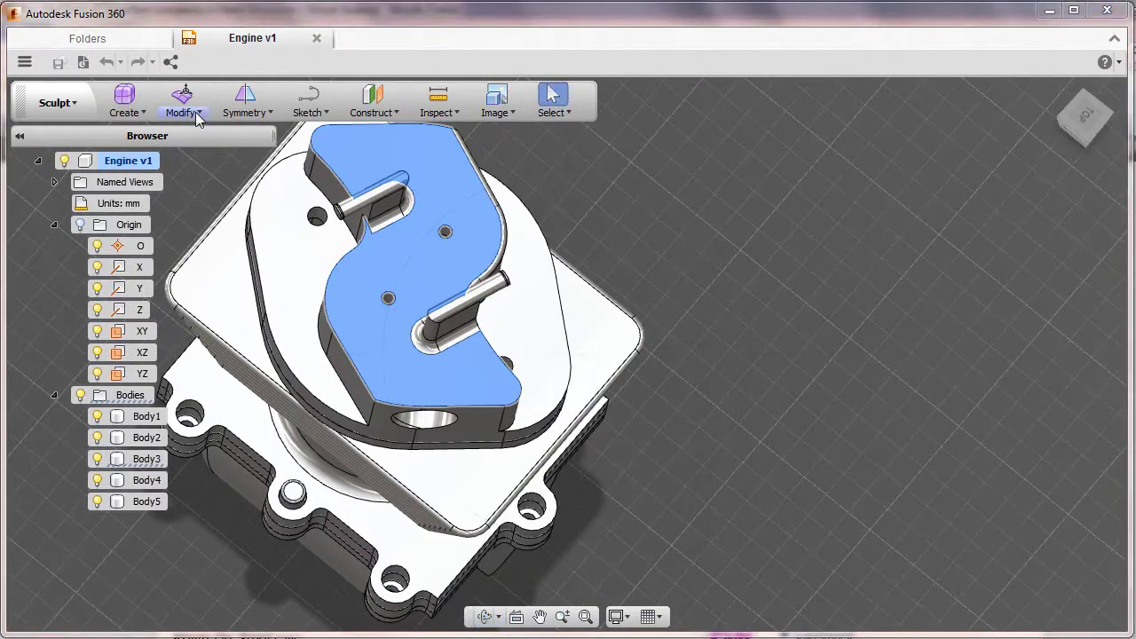
pyautogui.click(186, 112)
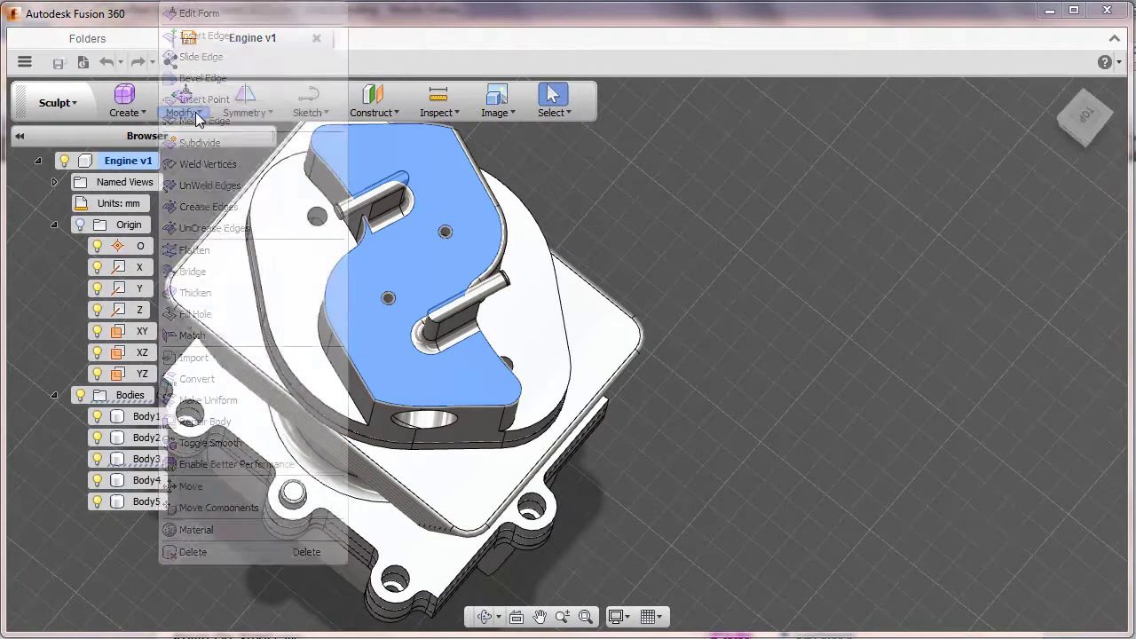